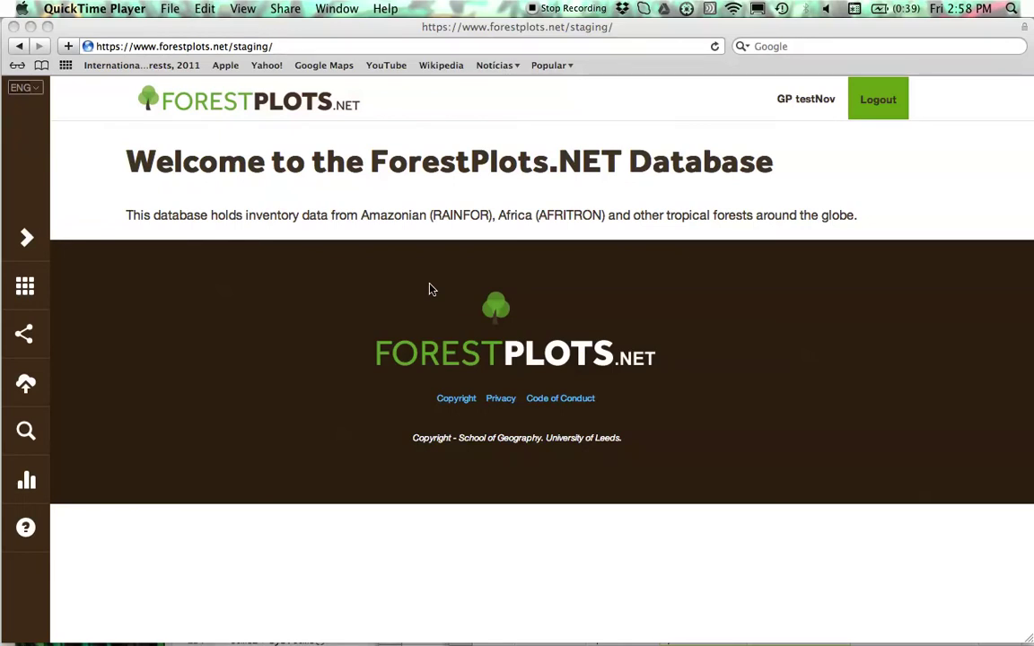
Switch to TextEdit, note "trees: 22" and "recruits: 5" in the untitled document, and return to the ForestPlots page in Safari
mouse_move(526, 642)
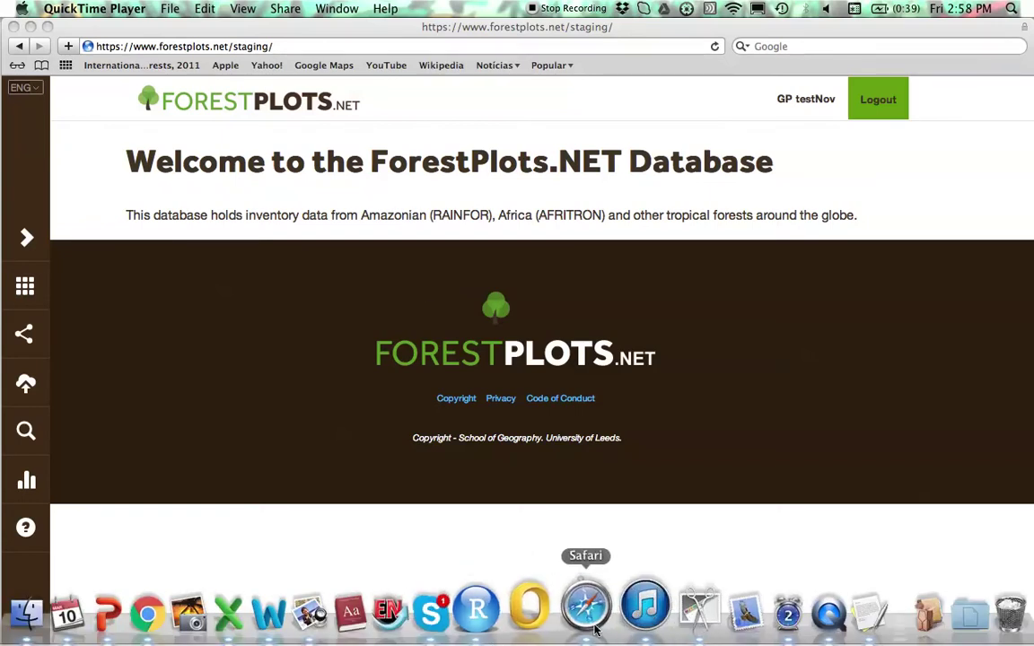
click(831, 606)
text(trees: 22 )
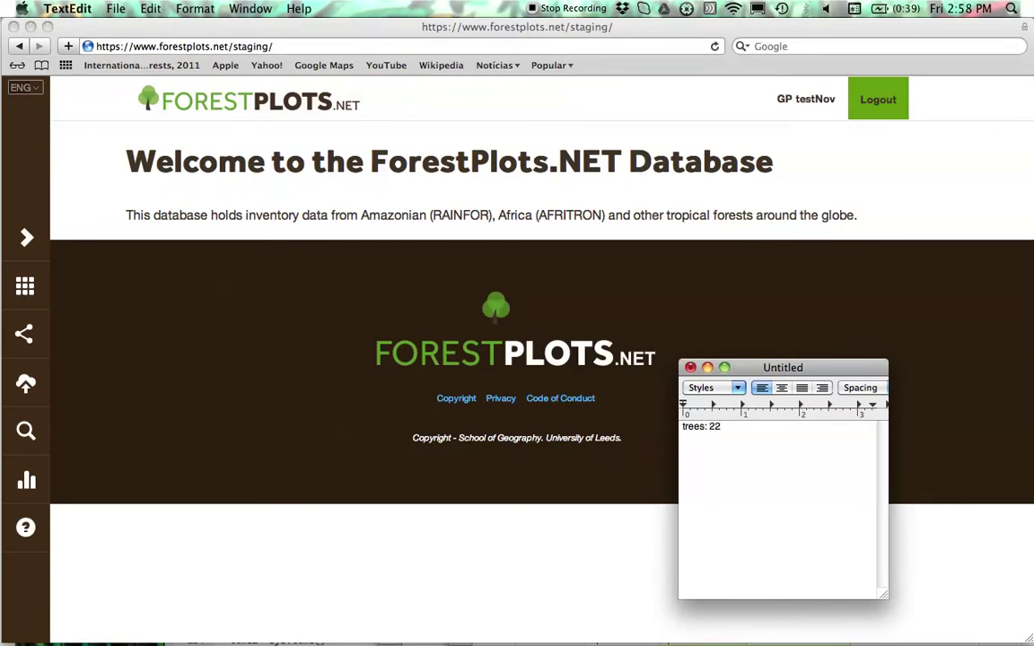
text(recruits: 5)
click(301, 446)
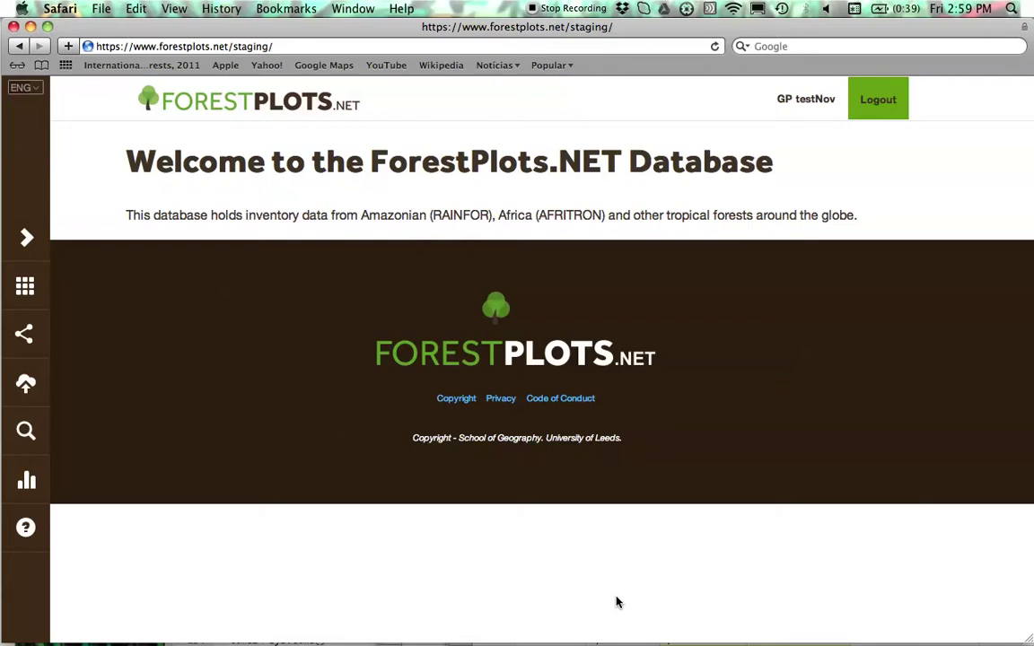
Open the list of plots and filter it by "tgp-"
click(28, 300)
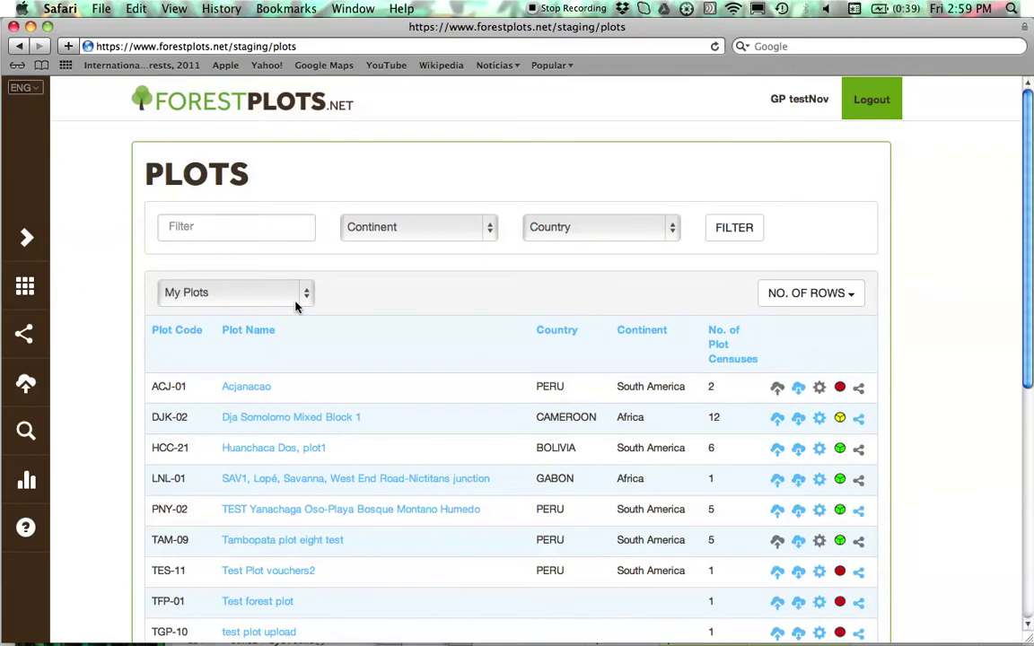
click(213, 225)
text(tgp)
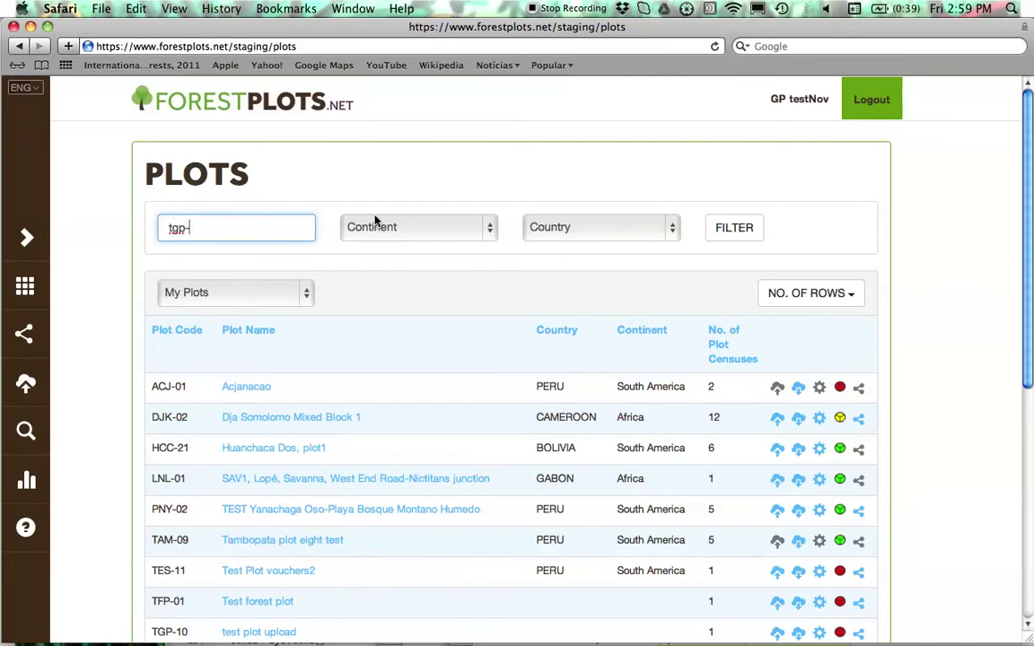
text(-)
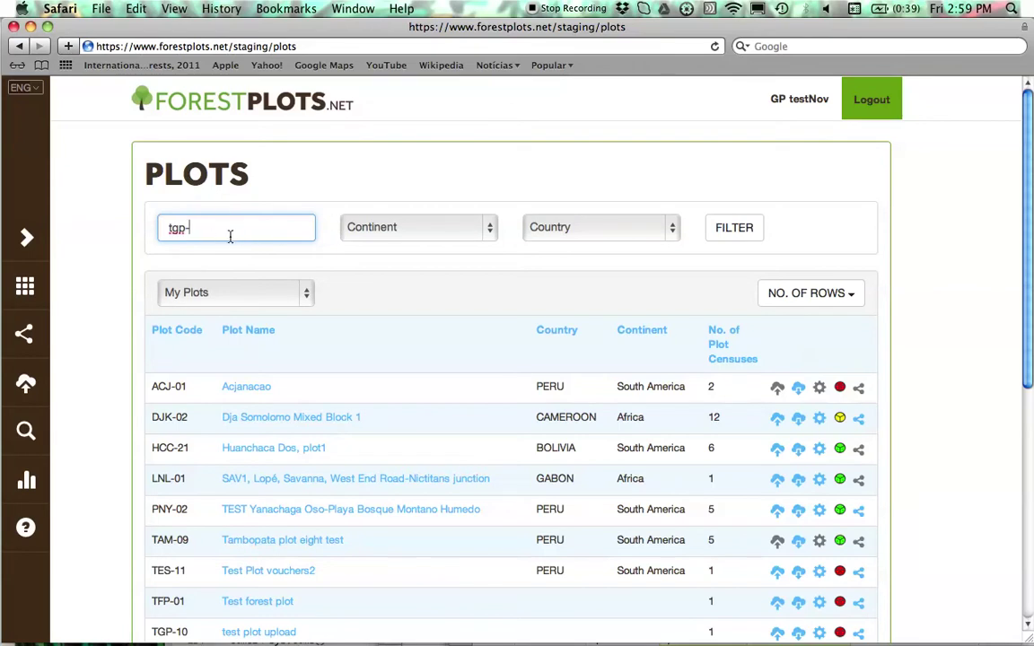
click(735, 230)
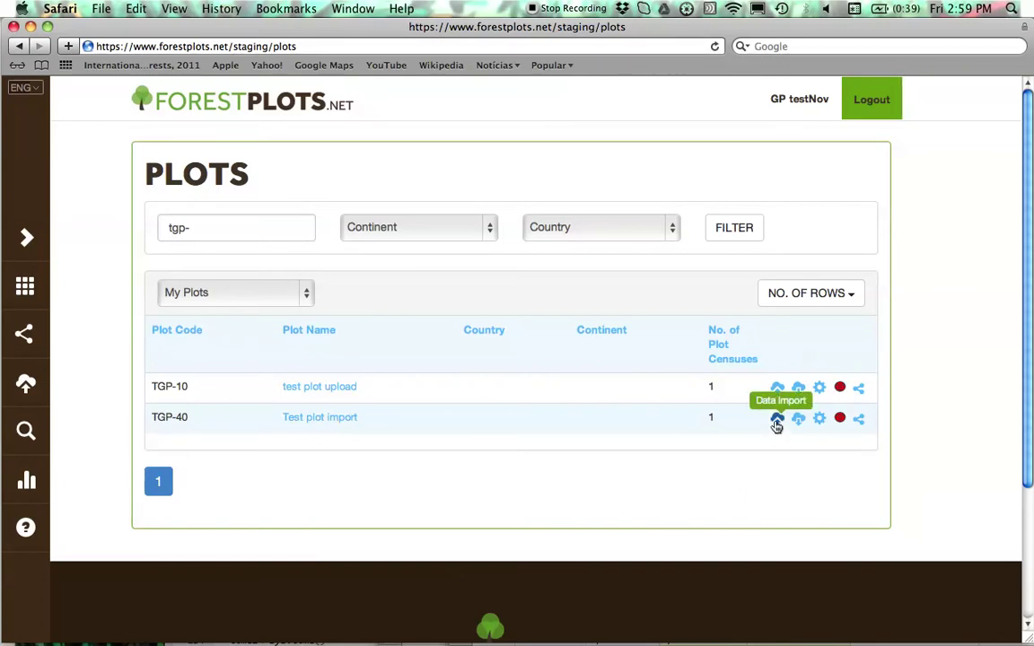
Start the Import Plot Census Data operation for plot TGP-40
click(777, 420)
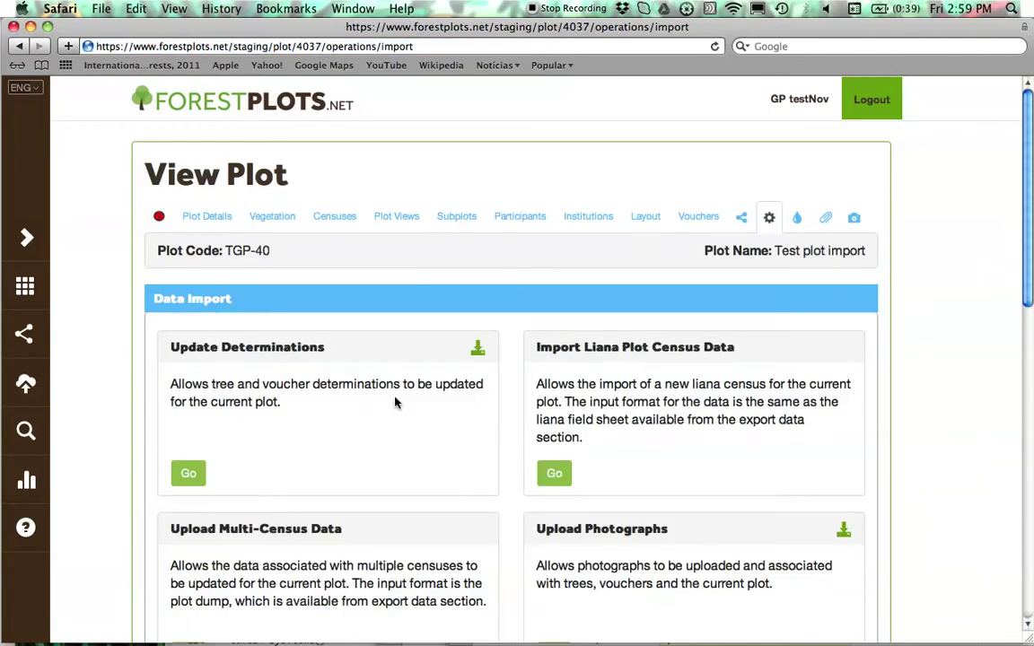
scroll(391, 403, down, 3)
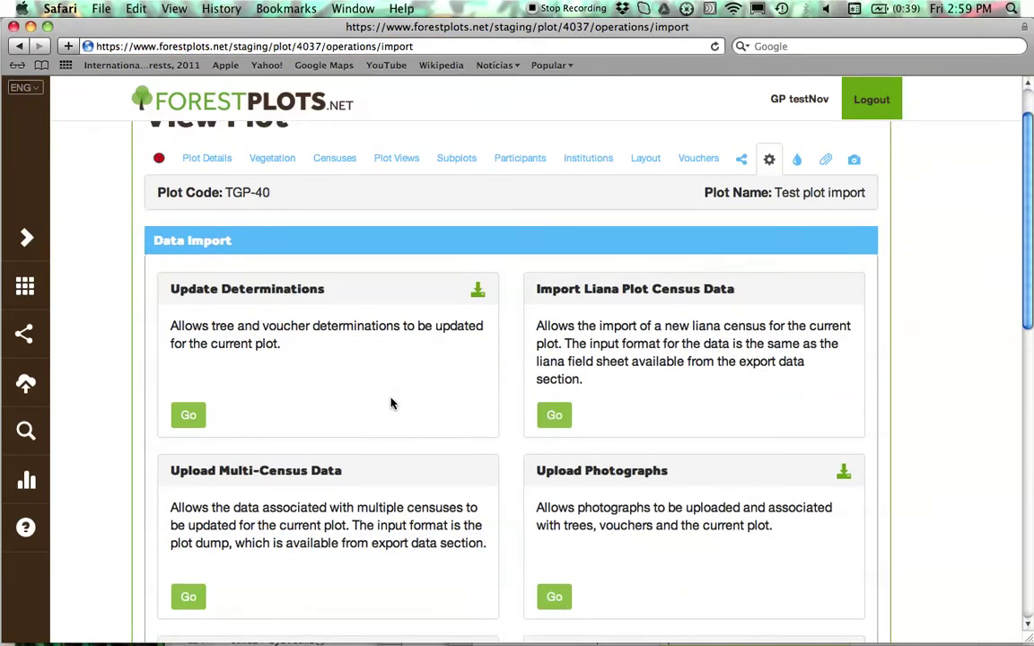
scroll(391, 404, down, 5)
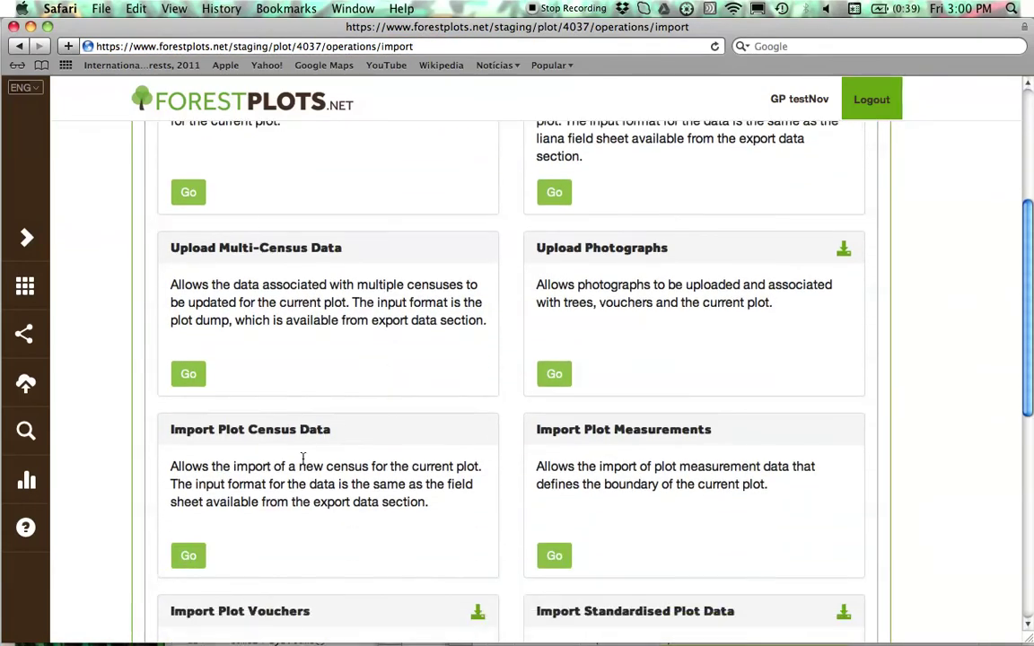
click(192, 560)
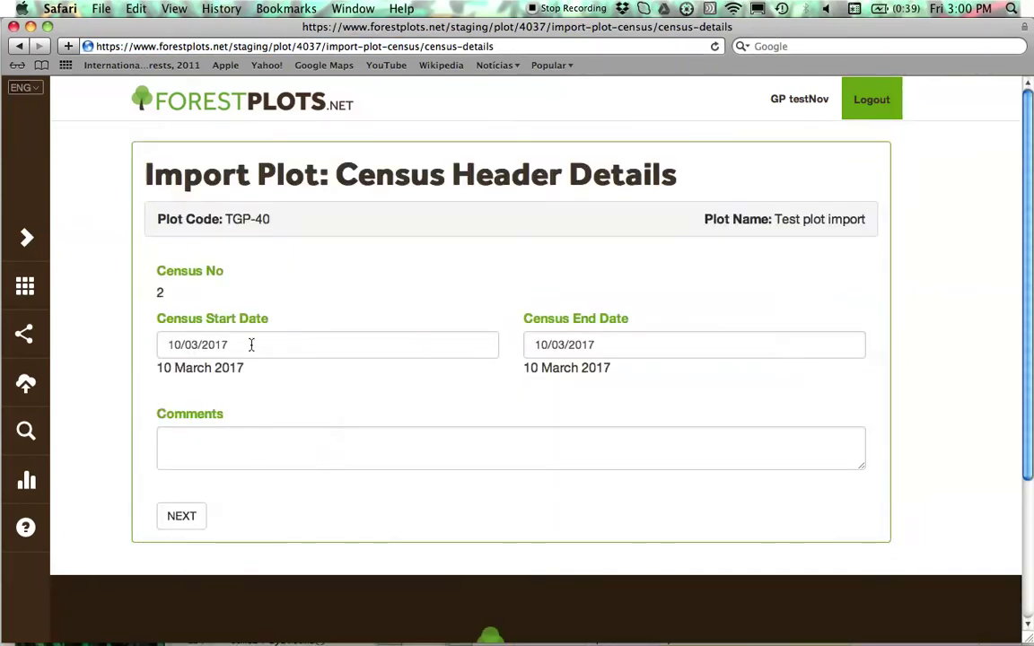
Set the census start date to 01/01/2017 and the end date to 02/01/2017, and continue to the data upload
drag(253, 345, 128, 341)
text(01/01/2017)
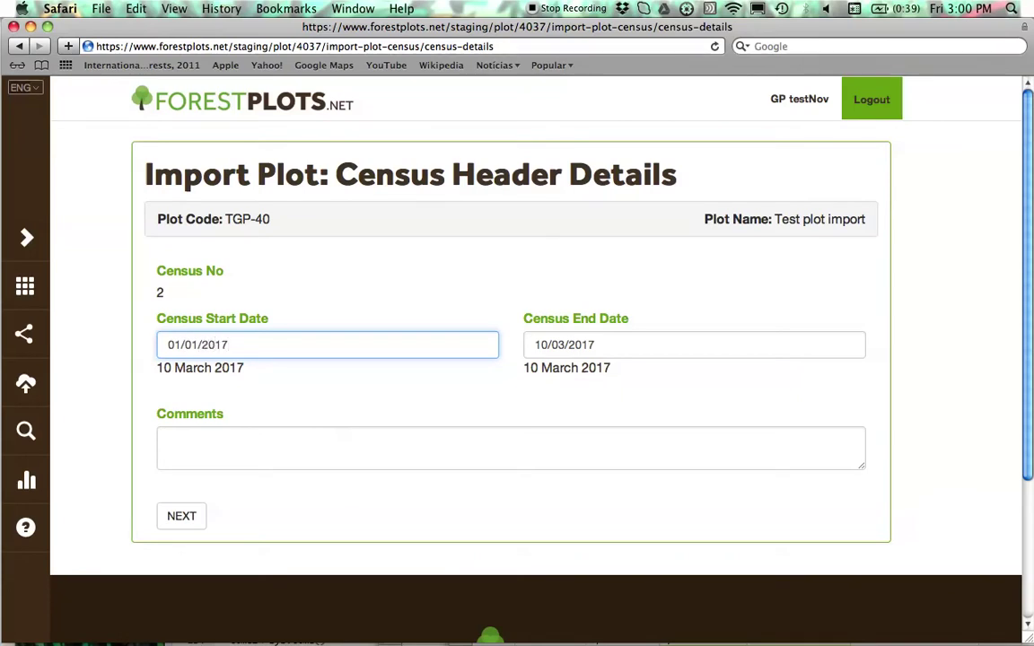
key(Tab)
text(02/)
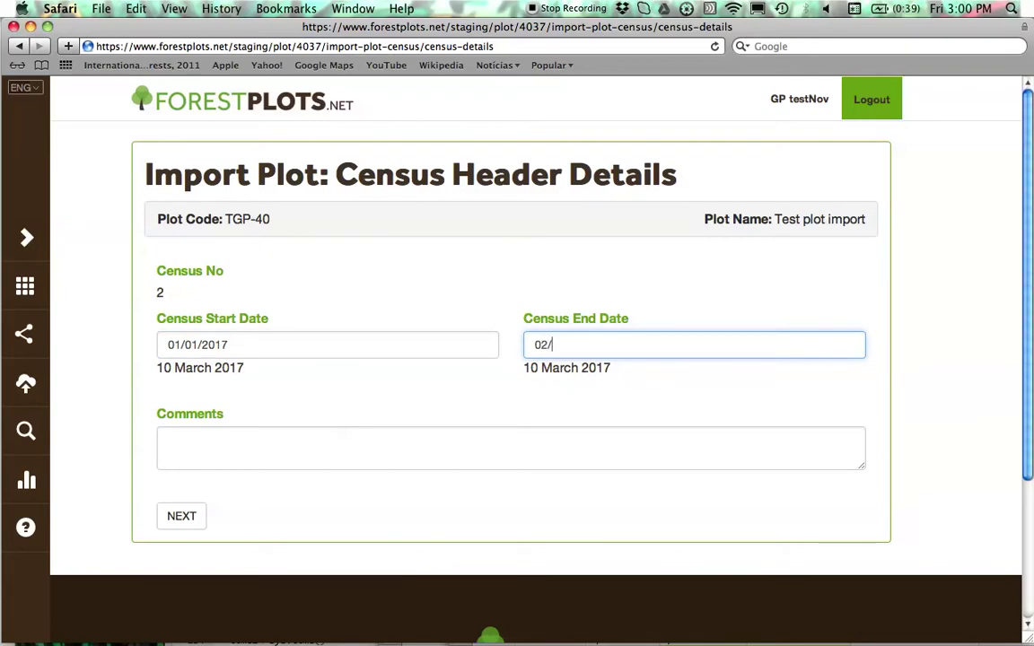
text(01/2017)
click(190, 518)
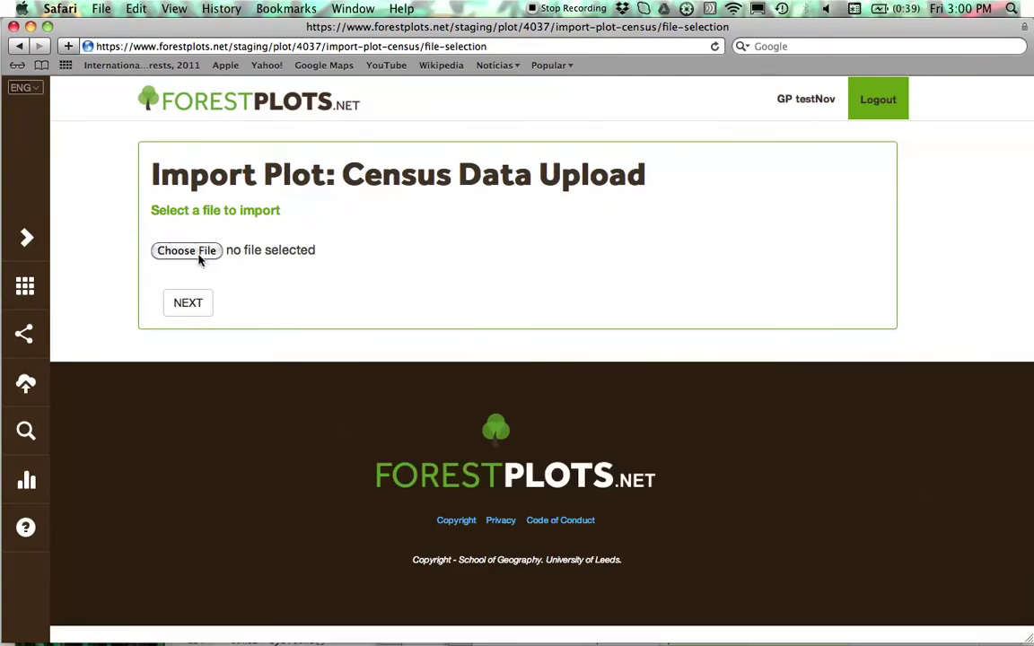
Upload the UploadNewPlot_Test file from the Desktop and select its Censo2_GP sheet for the import
click(186, 252)
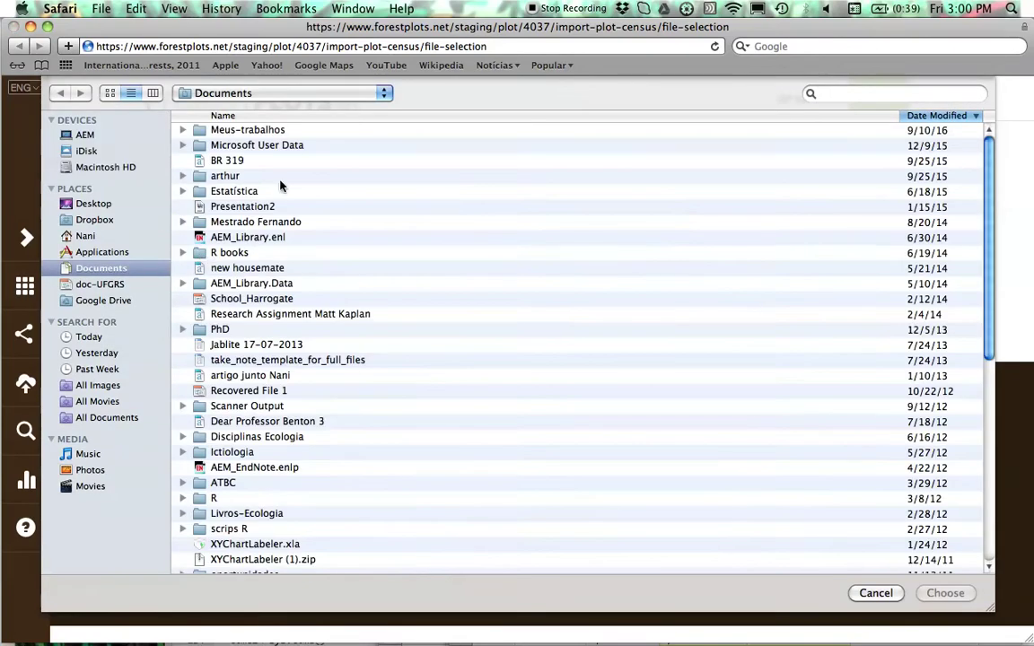
click(86, 205)
click(274, 131)
double_click(274, 131)
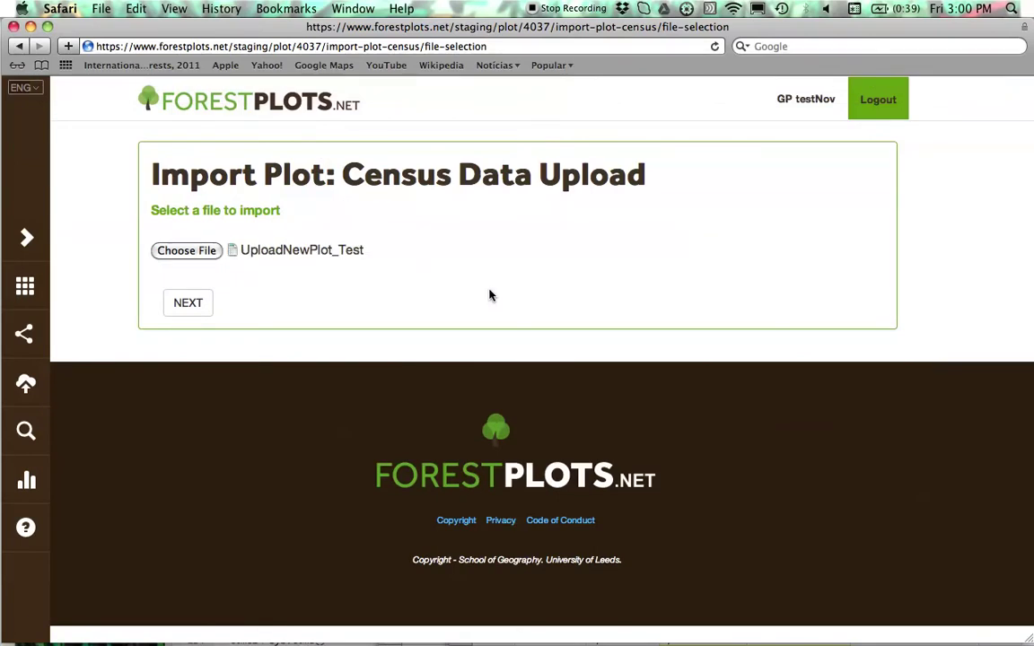
click(189, 308)
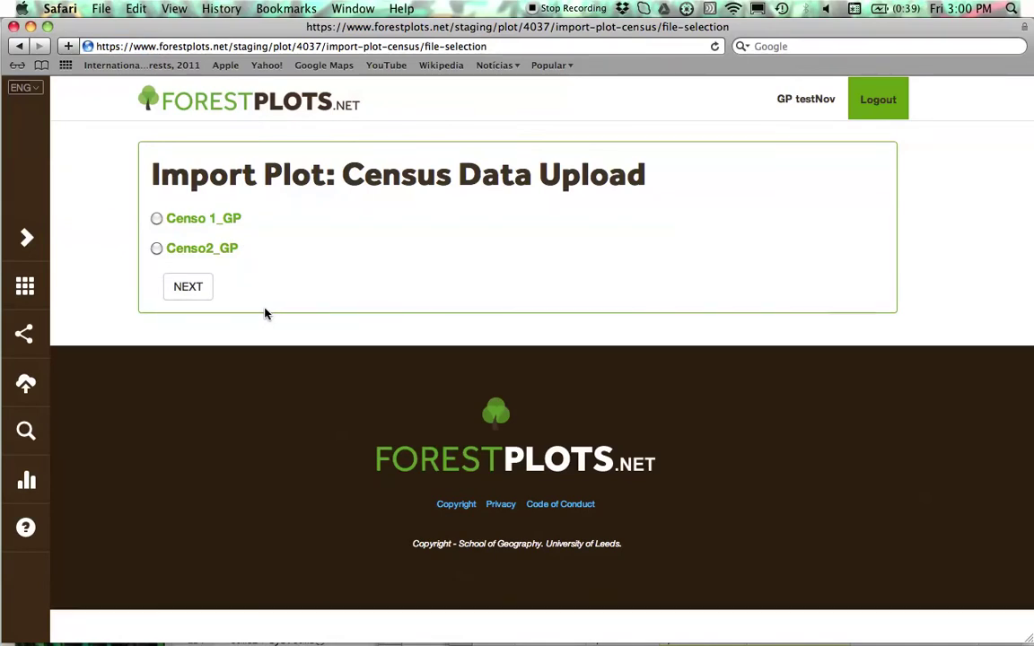
click(159, 253)
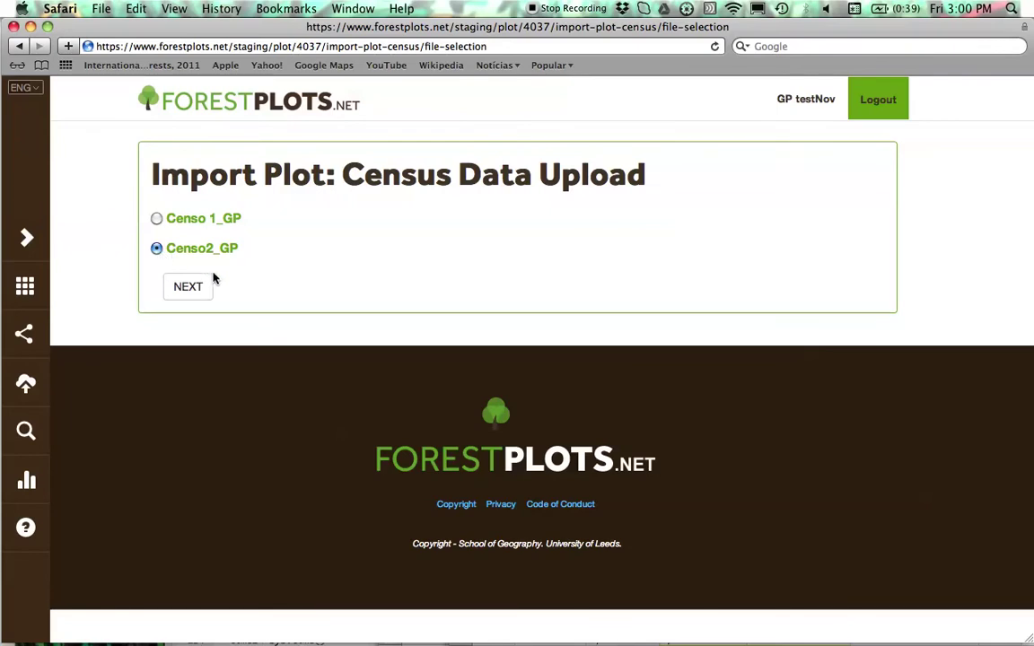
click(201, 290)
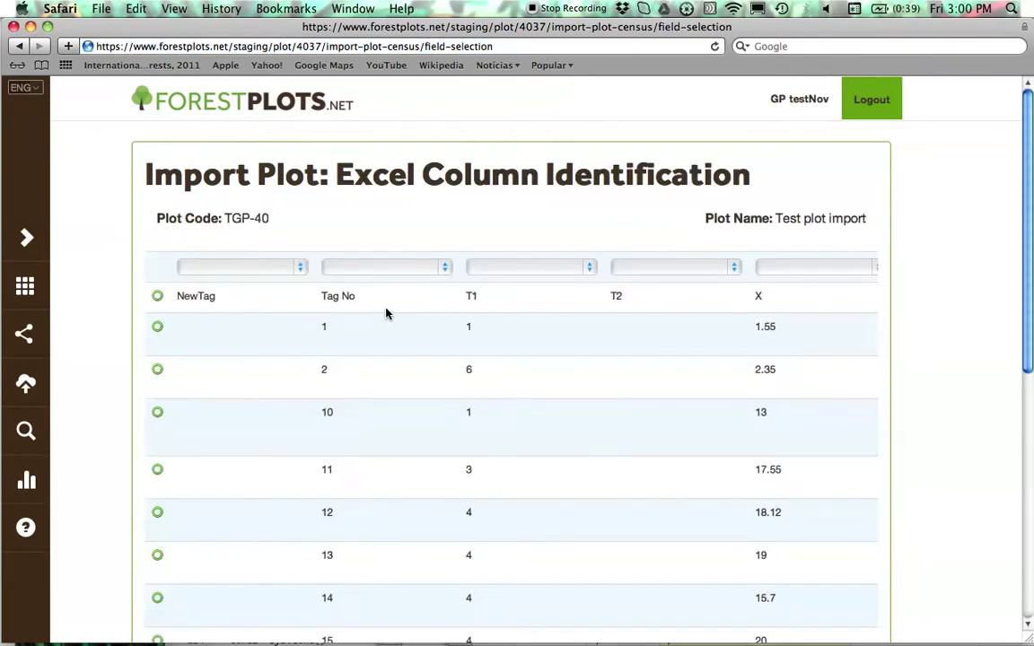
Mark the row with tag number 1 as the first data row and assign the NewTag column to New Tag No
scroll(290, 329, down, 3)
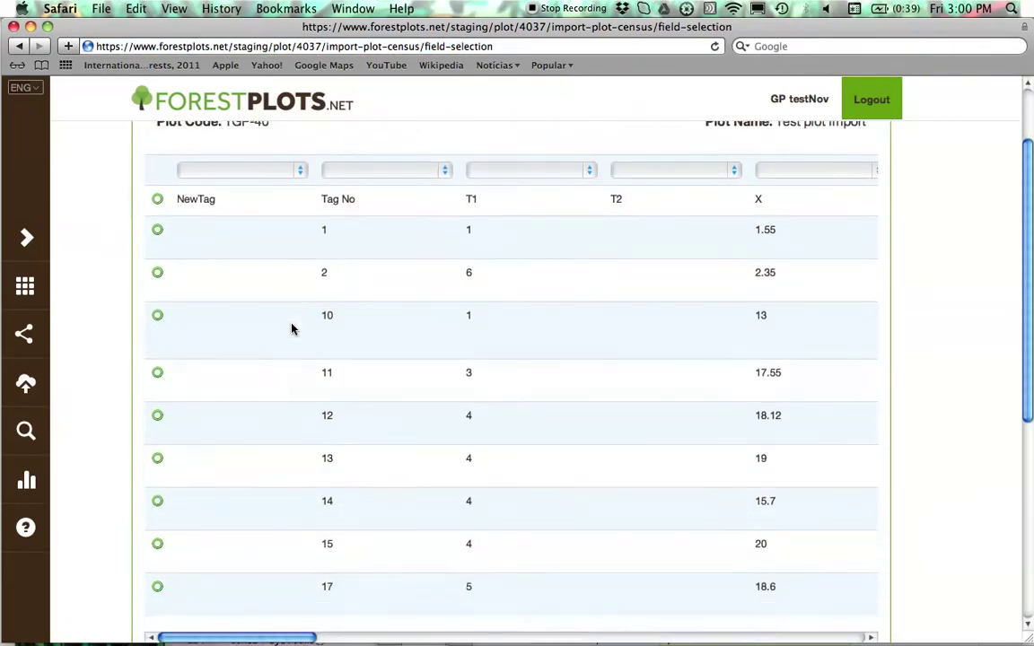
scroll(290, 329, up, 3)
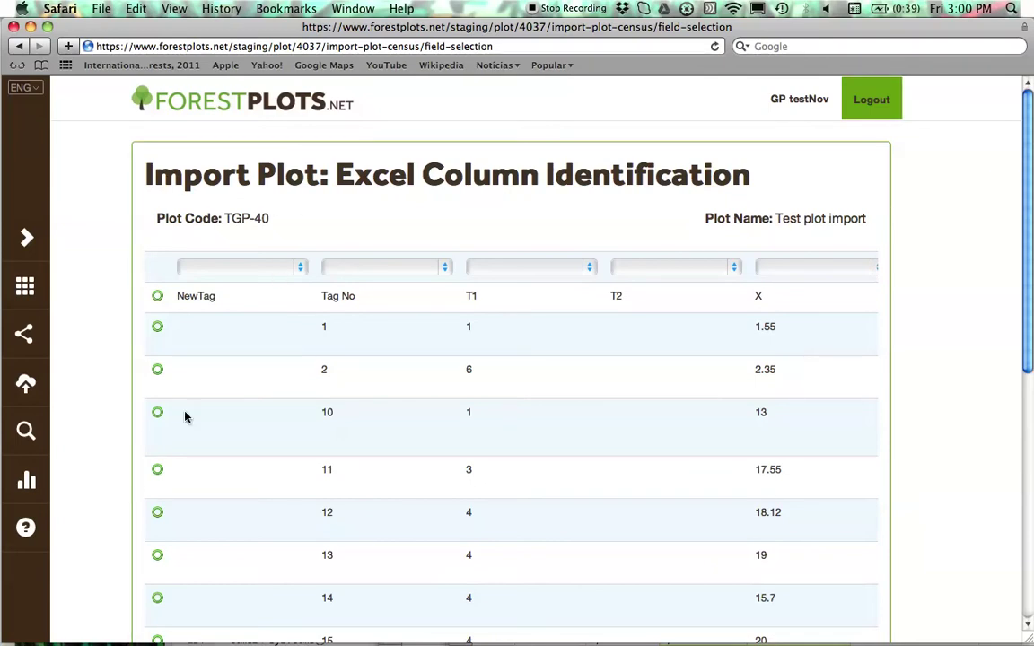
click(158, 331)
click(299, 269)
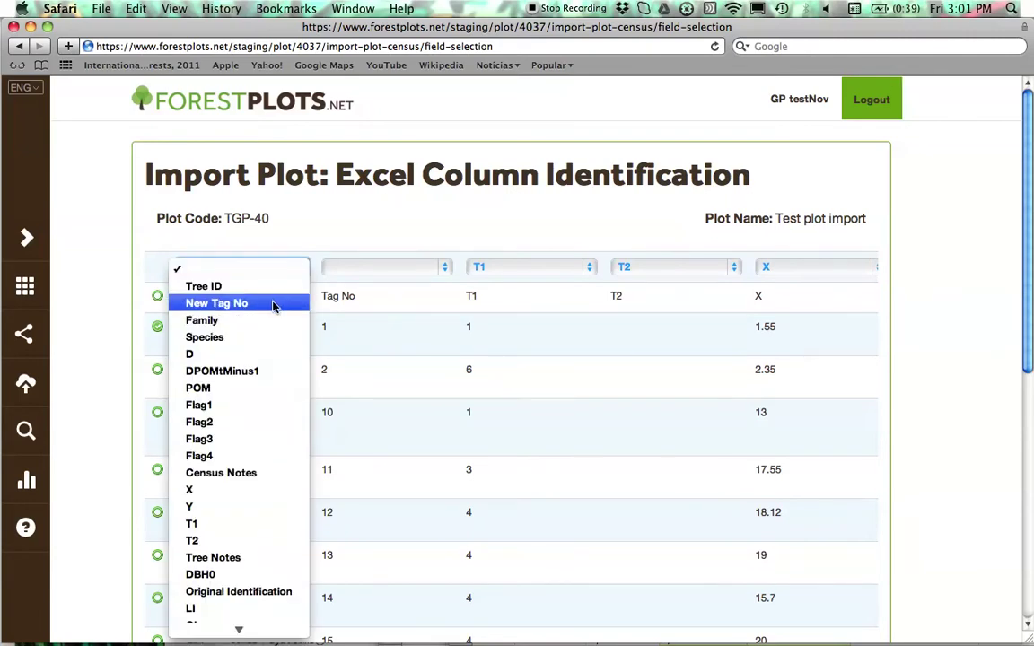
click(272, 307)
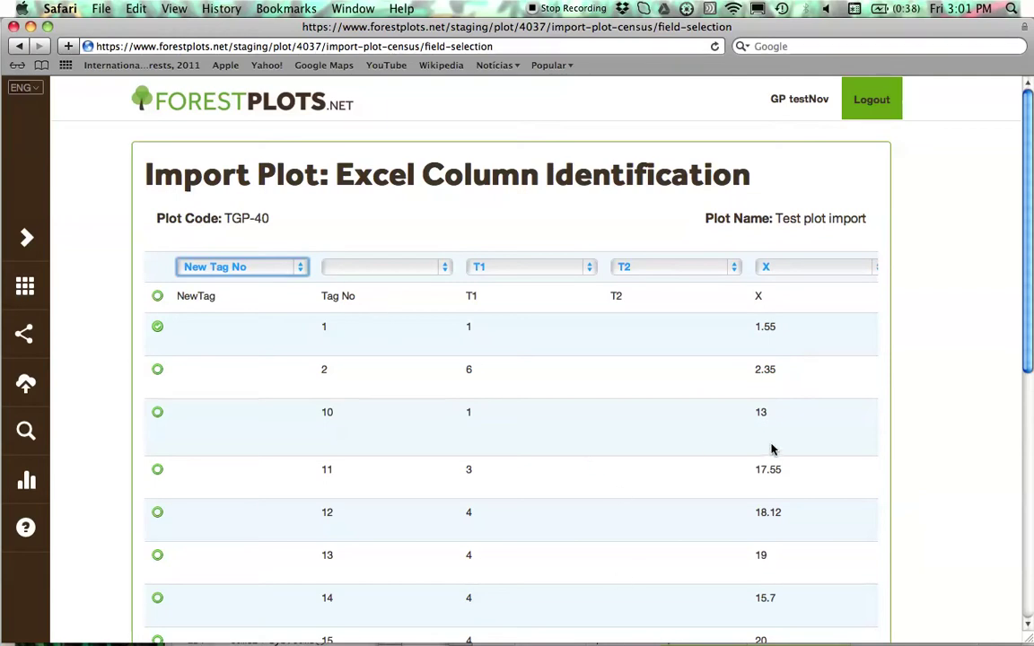
Assign the F1, F2, F3 and F4 columns to Flag1, Flag2, Flag3 and Flag4
click(969, 453)
scroll(969, 453, down, 2)
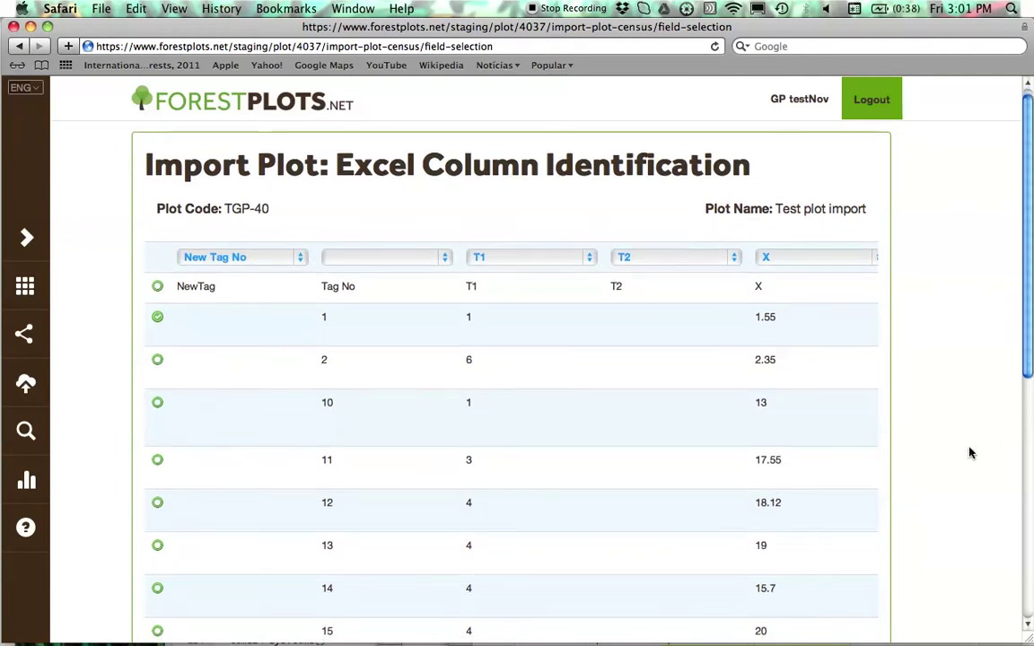
scroll(969, 453, down, 2)
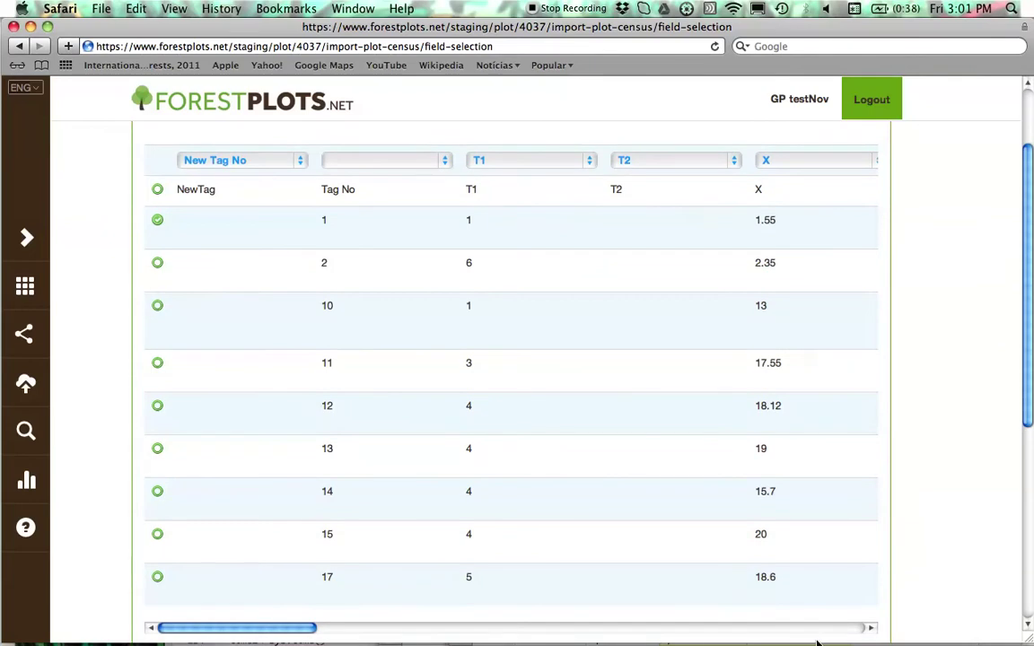
drag(869, 629, 869, 631)
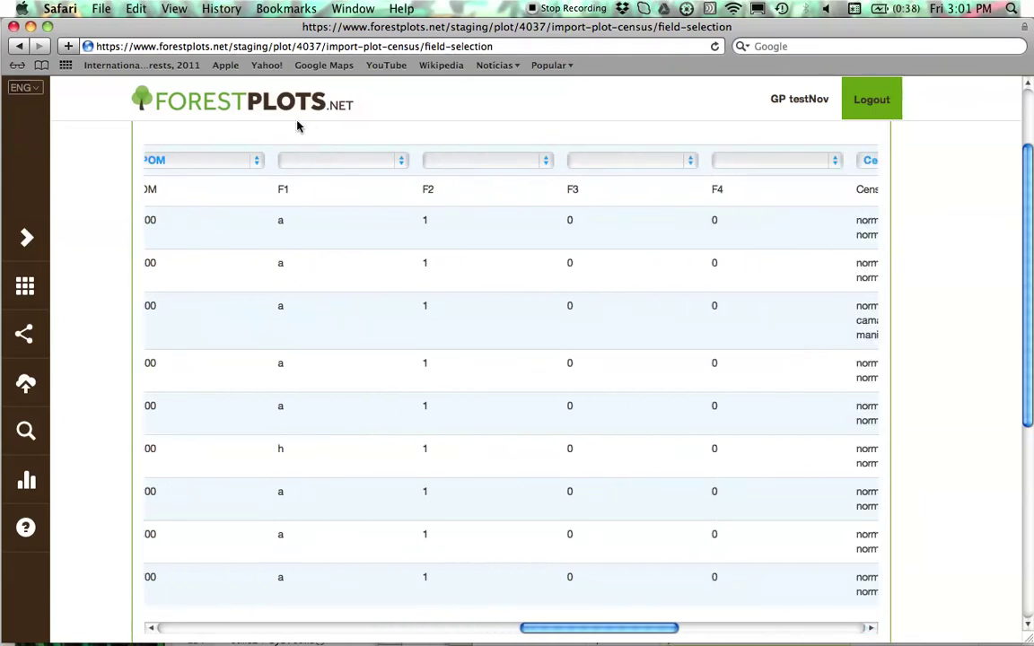
click(342, 160)
click(300, 295)
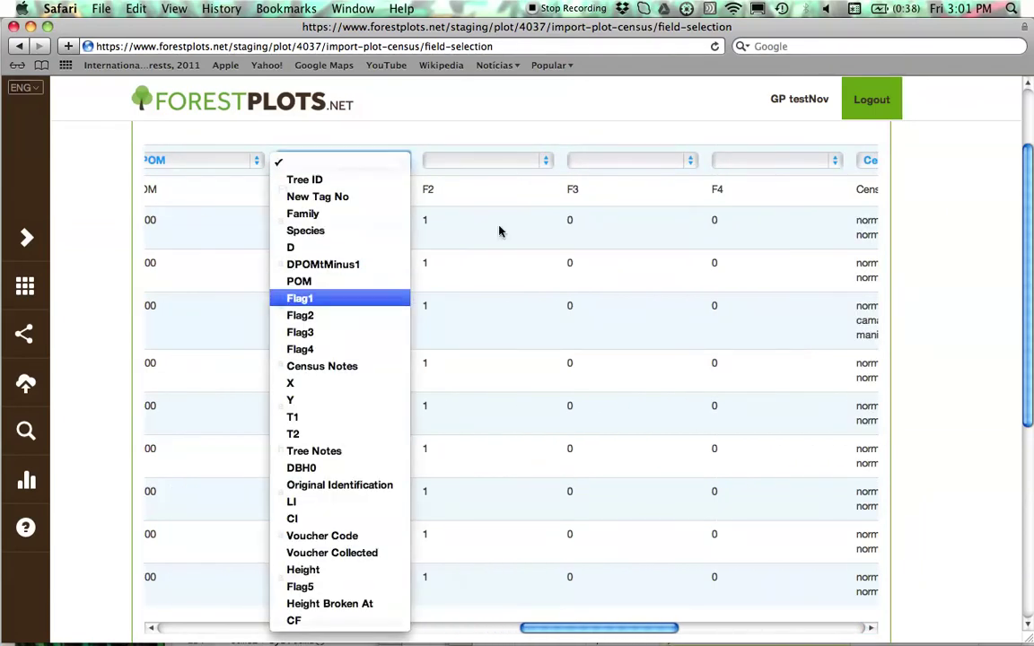
click(499, 159)
click(493, 316)
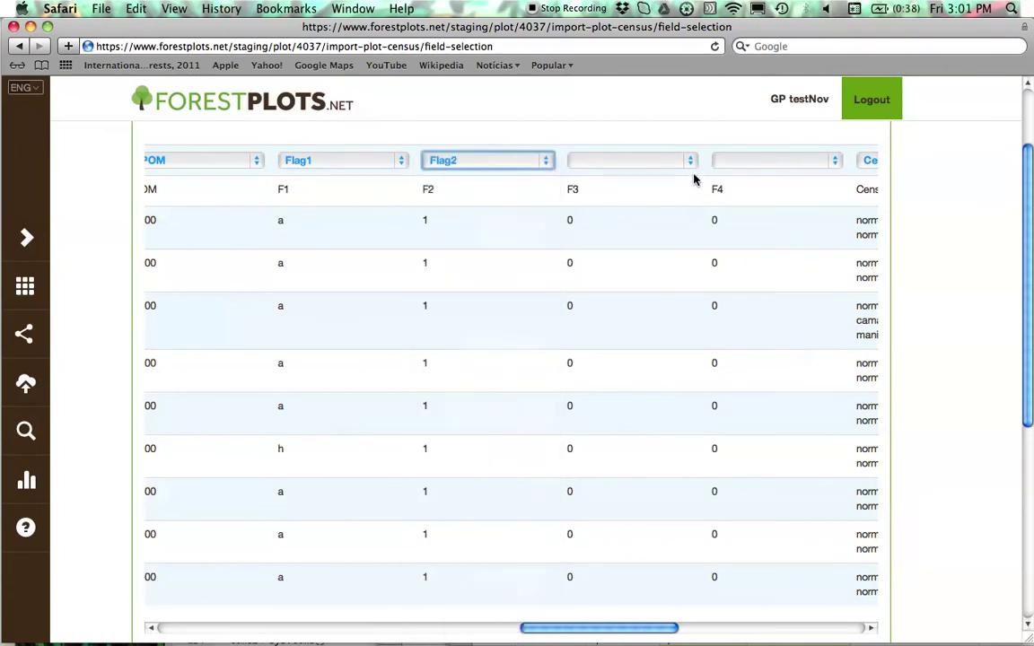
click(678, 163)
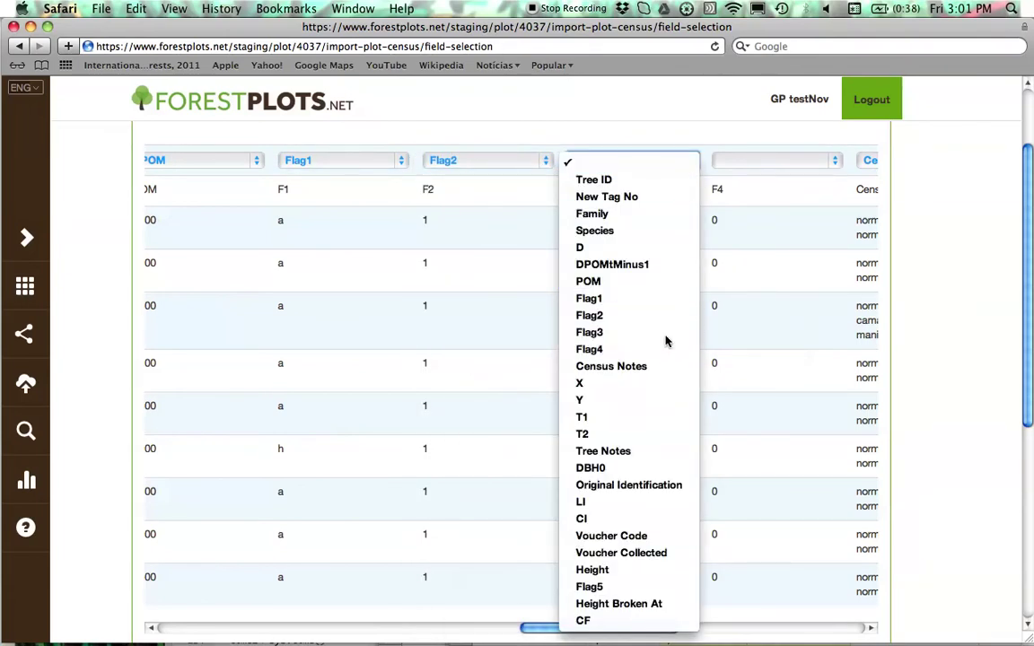
click(666, 340)
click(759, 161)
click(729, 349)
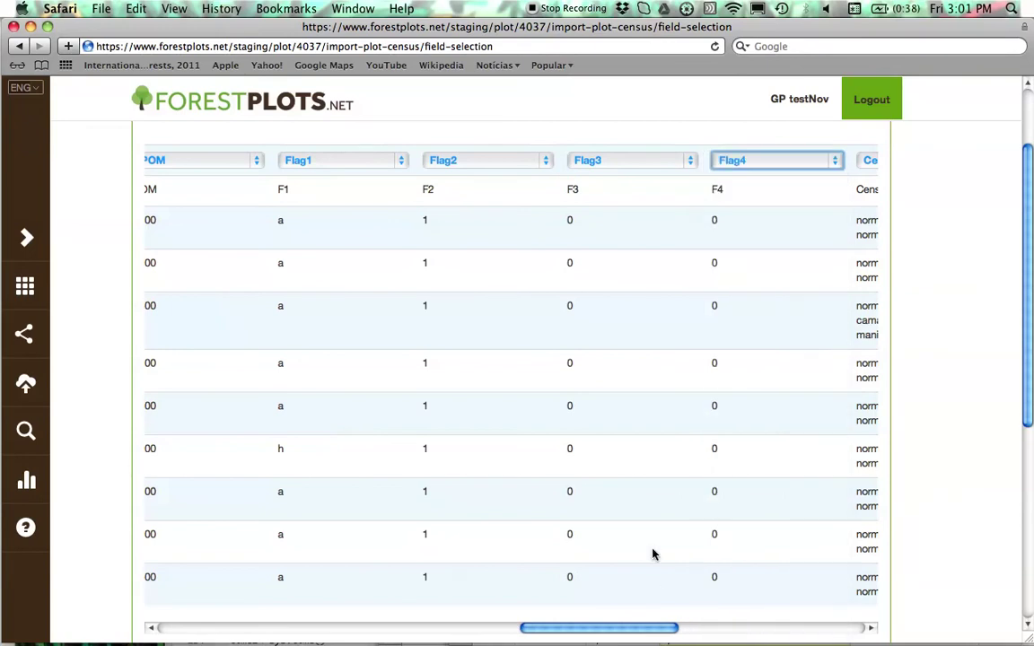
Assign the TreeID column to Tree ID and submit the column identification to reach the herbarium selection
click(872, 627)
drag(872, 628, 872, 628)
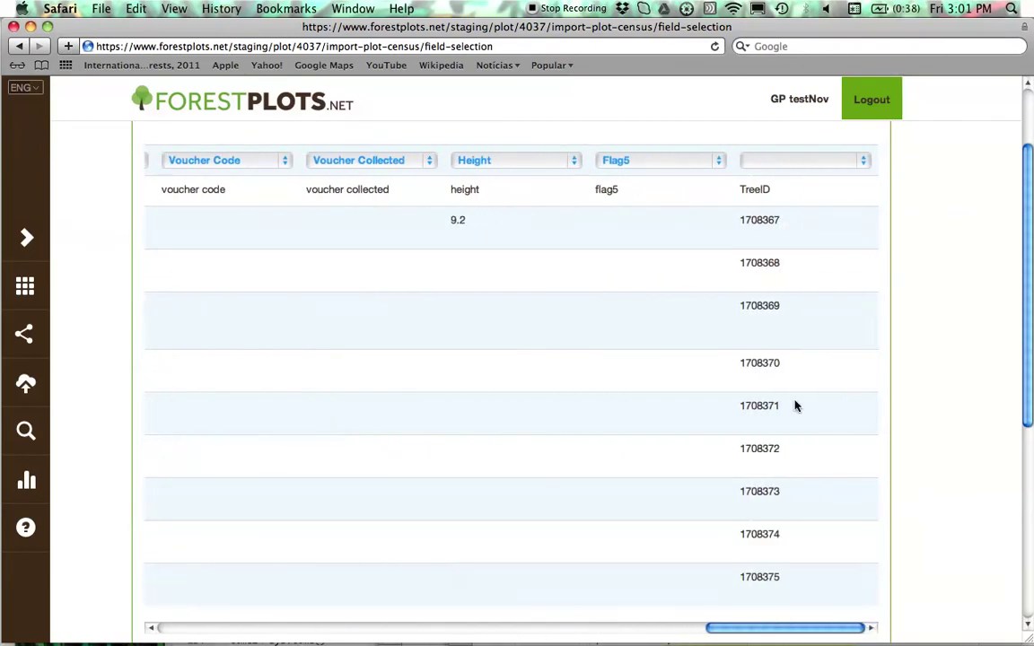
click(782, 160)
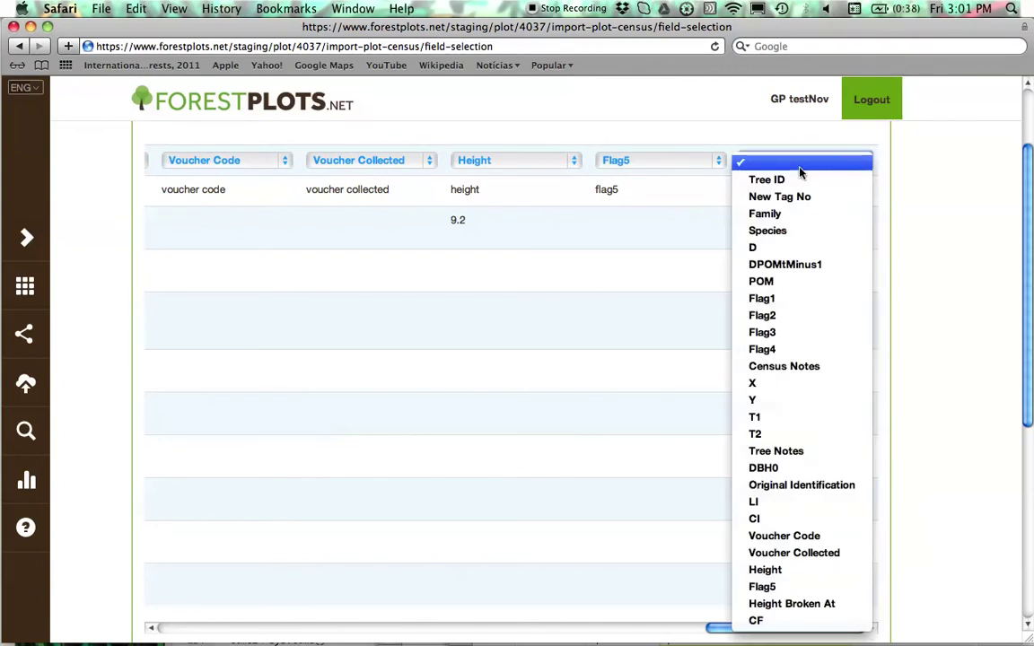
click(800, 182)
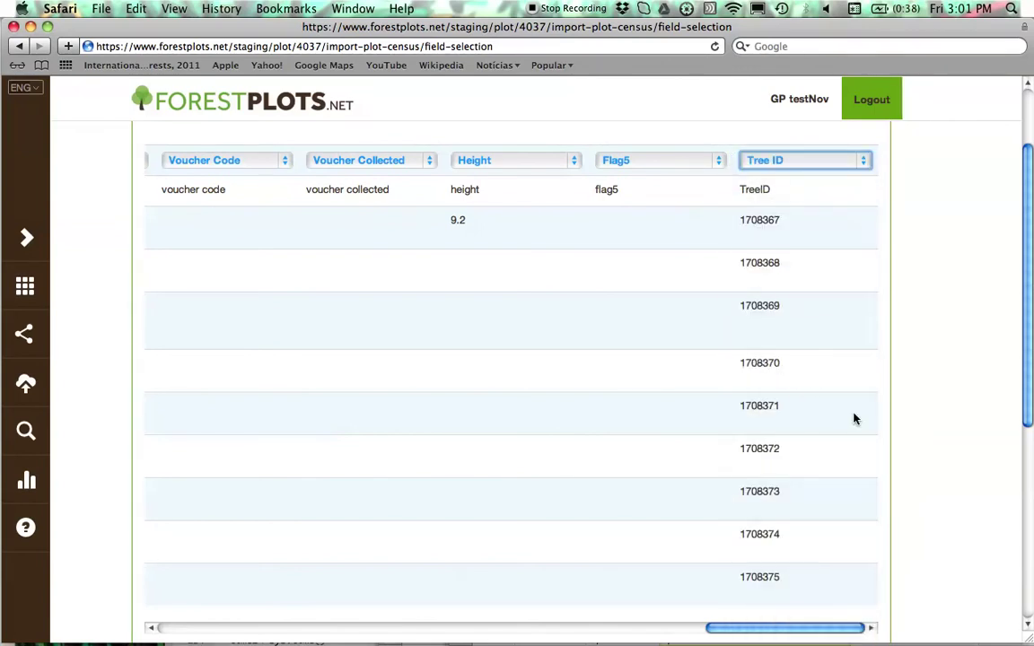
drag(853, 627, 250, 628)
scroll(297, 394, down, 5)
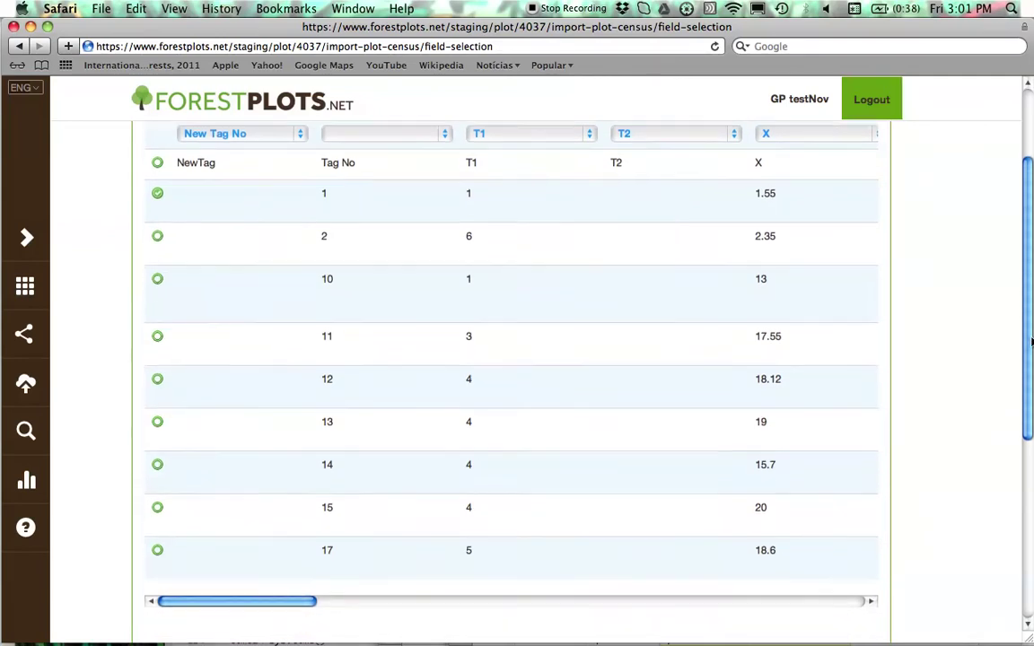
click(180, 559)
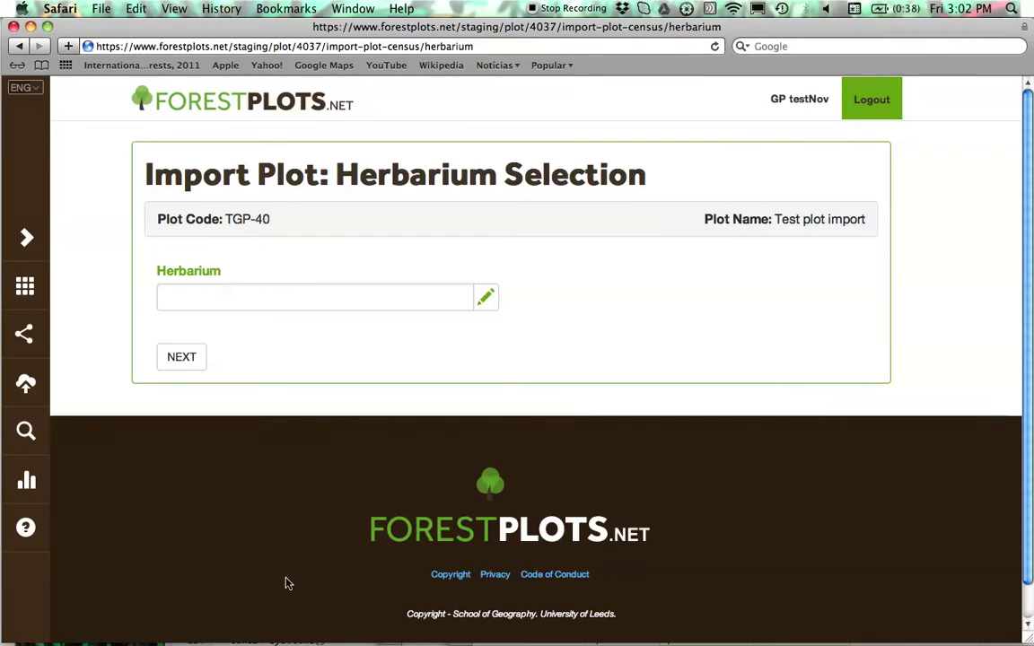
Select Herbario, Jardin Botanico de Missouri (HOXA) as the herbarium and continue to collector identification
click(485, 299)
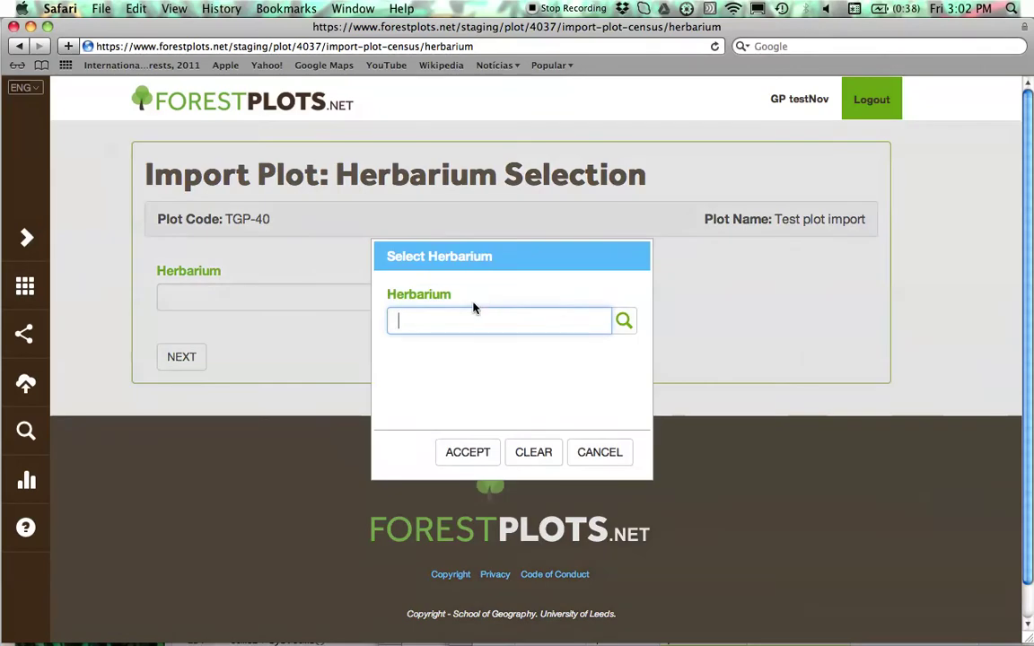
text(hoxa)
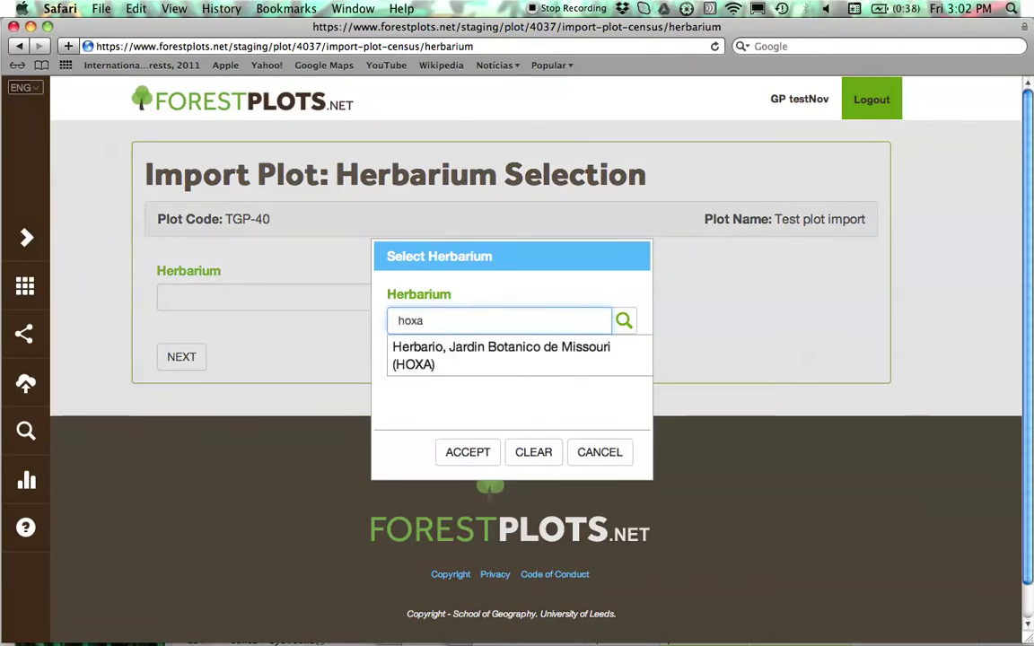
click(431, 349)
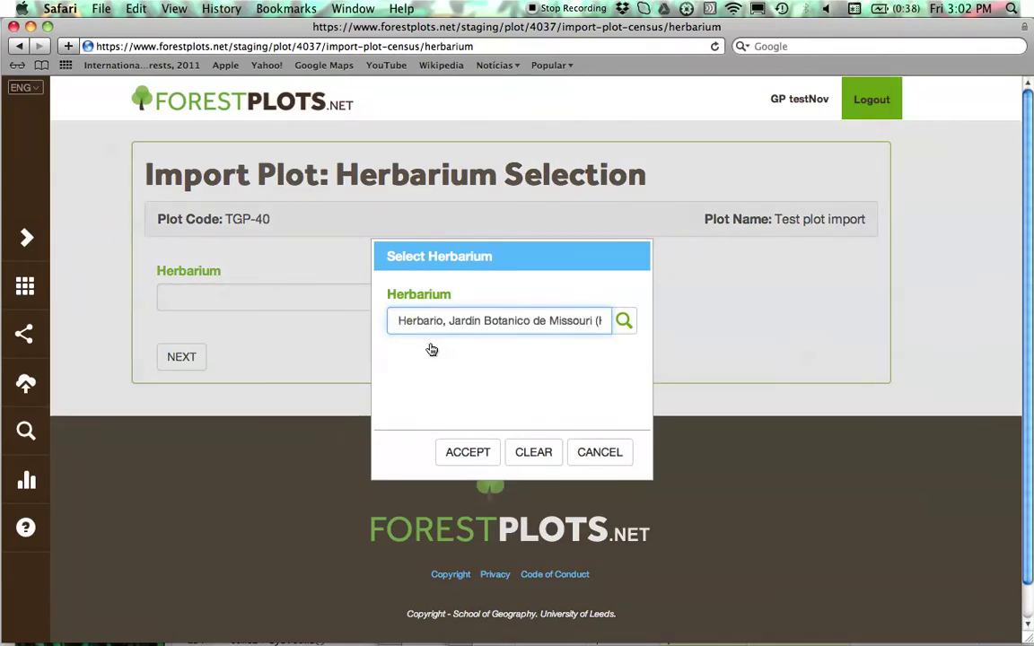
click(455, 459)
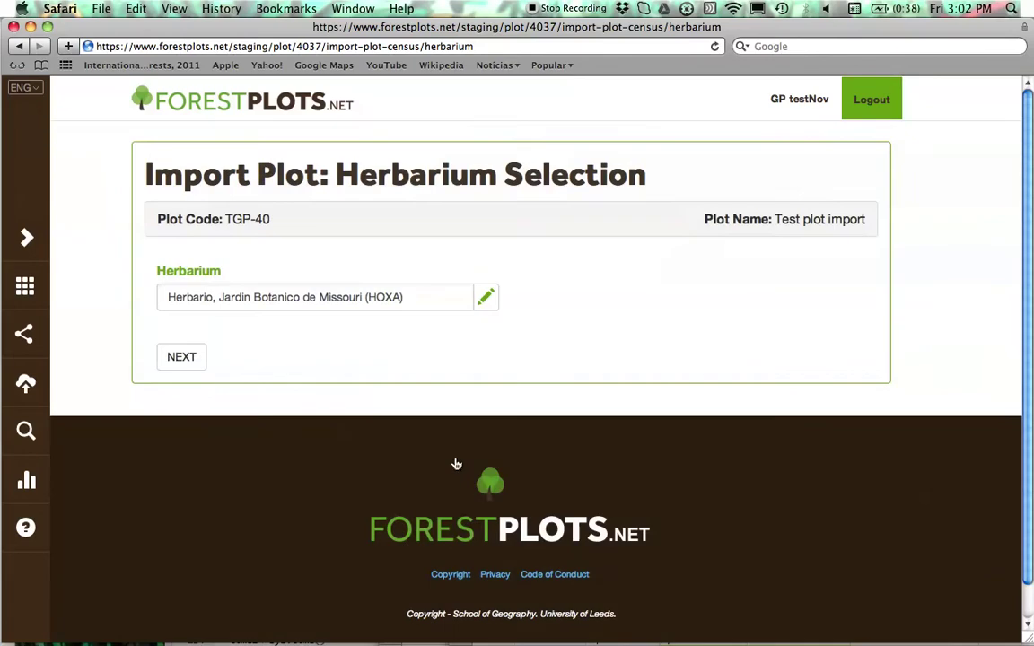
click(183, 359)
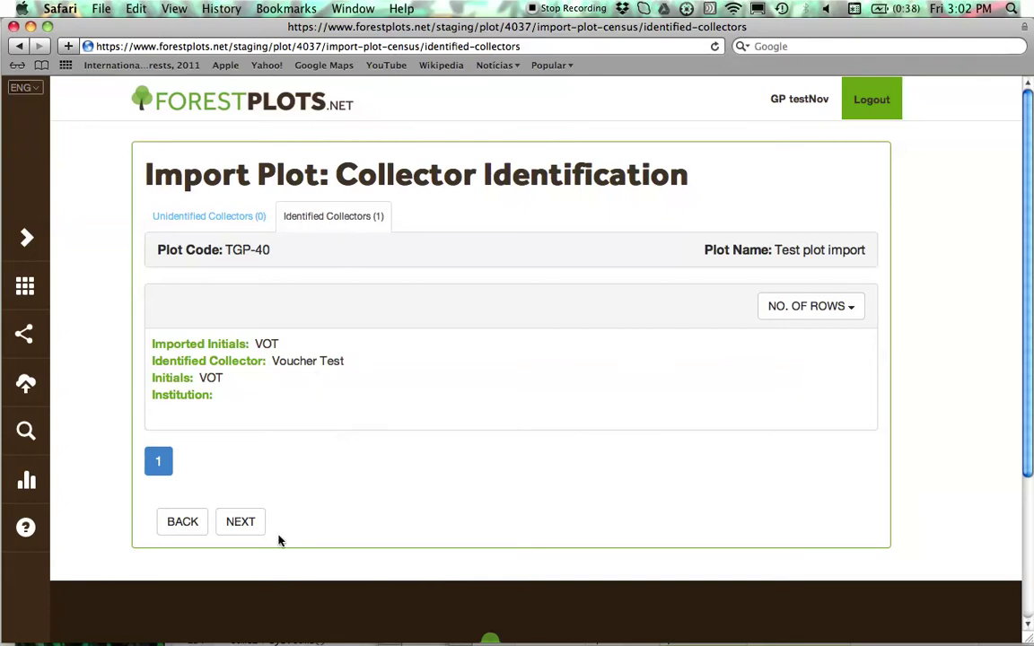
Accept the identified collector and the valid vouchers to reach the species identification
click(241, 521)
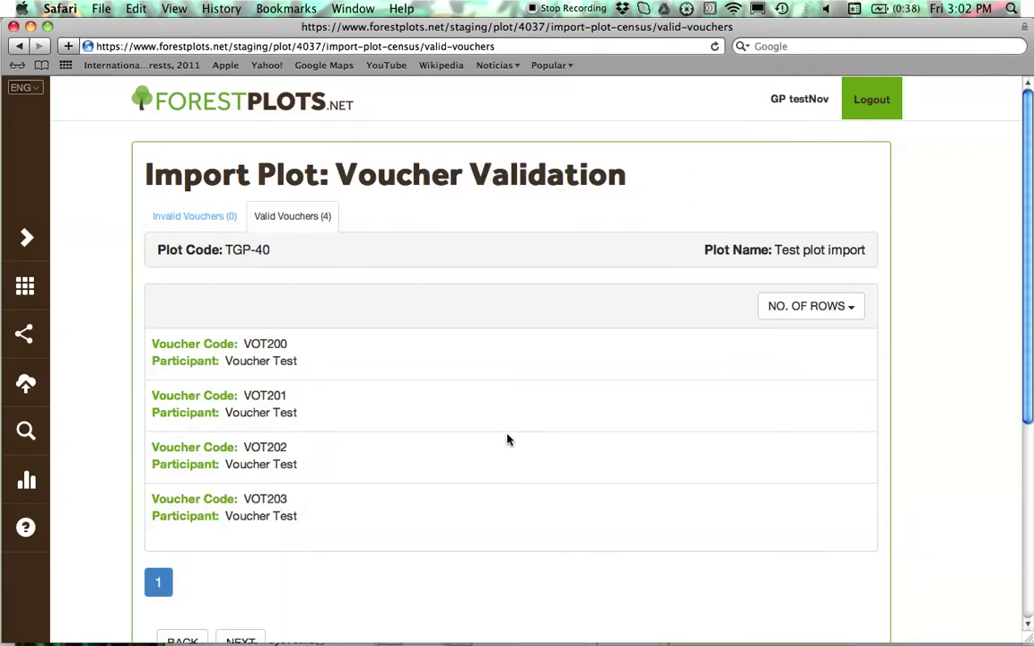
scroll(507, 440, down, 1)
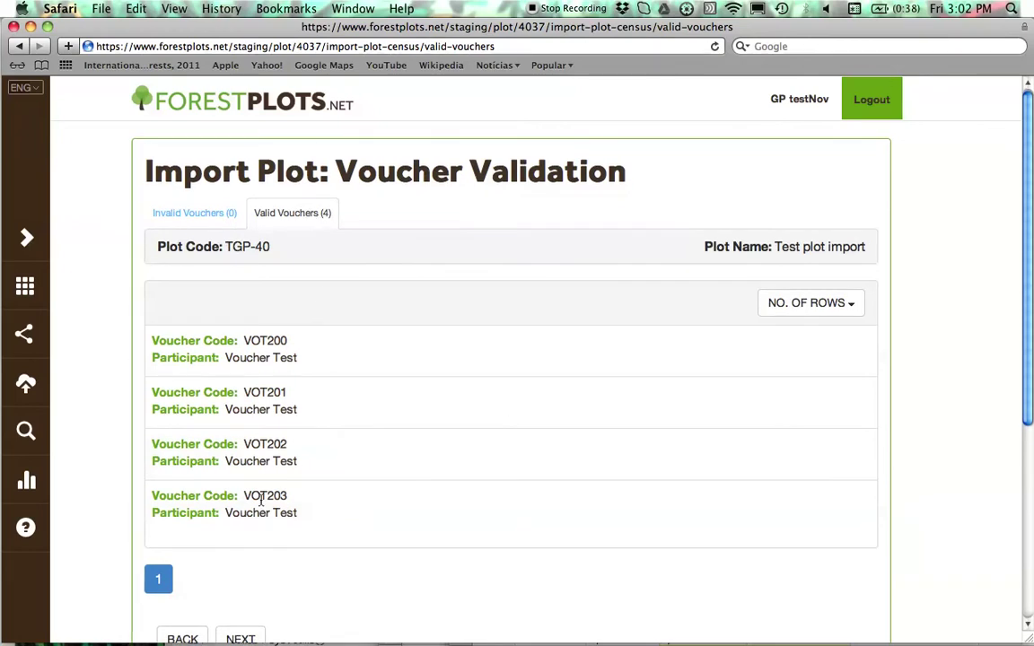
scroll(296, 476, down, 1)
click(258, 637)
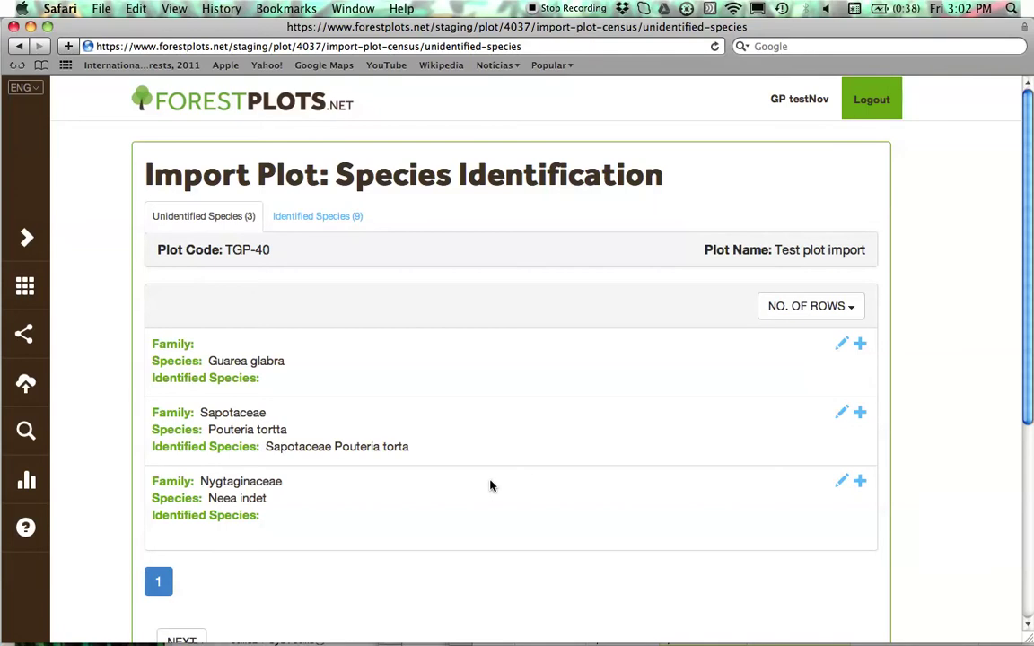
Identify the Guarea glabra record as genus Guarea, species Guarea glabra, and confirm it together with the suggested Pouteria torta match
scroll(489, 484, down, 1)
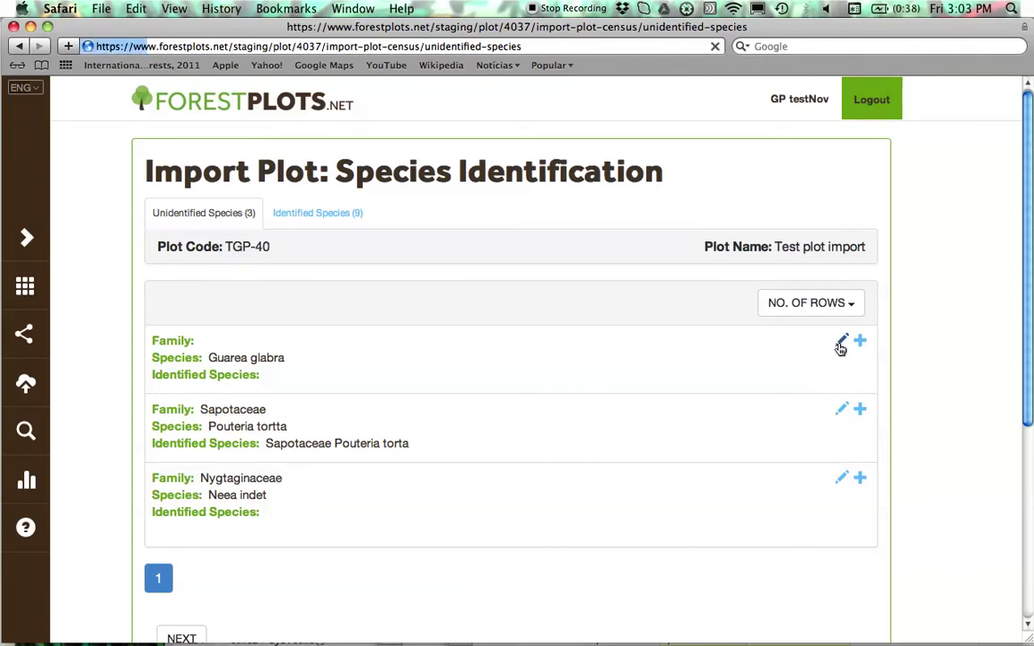
click(840, 346)
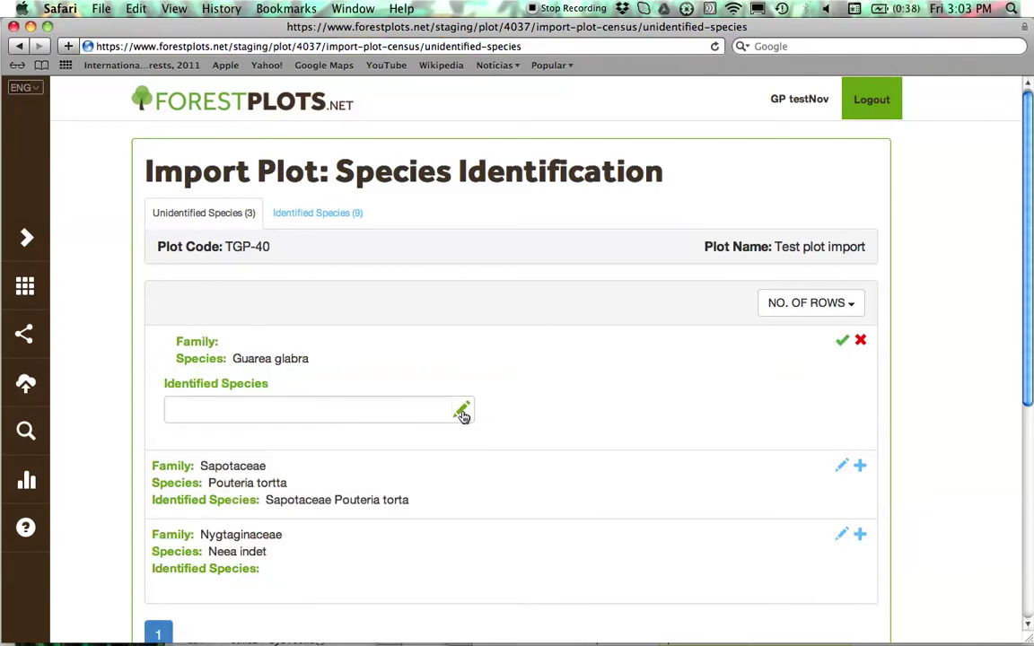
click(462, 413)
click(455, 314)
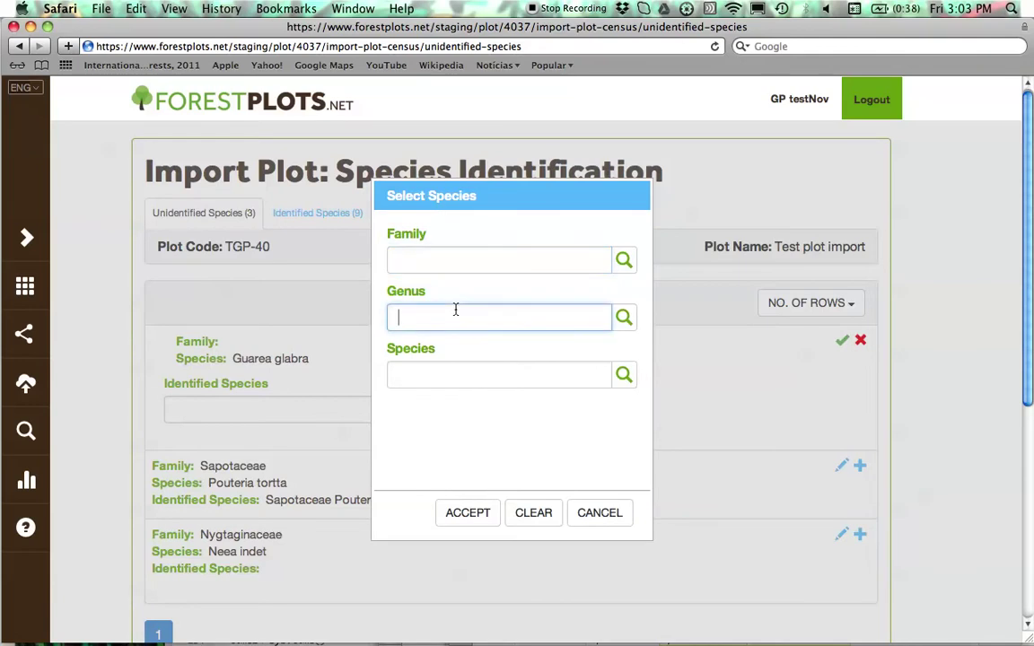
text(guar)
scroll(471, 395, down, 1)
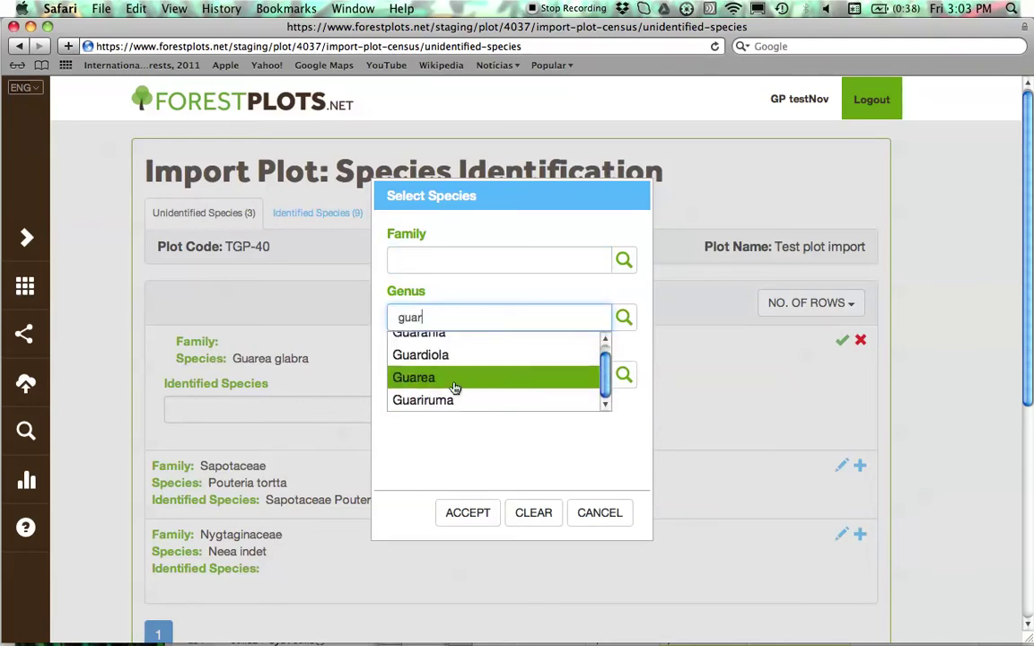
click(453, 384)
text(gla)
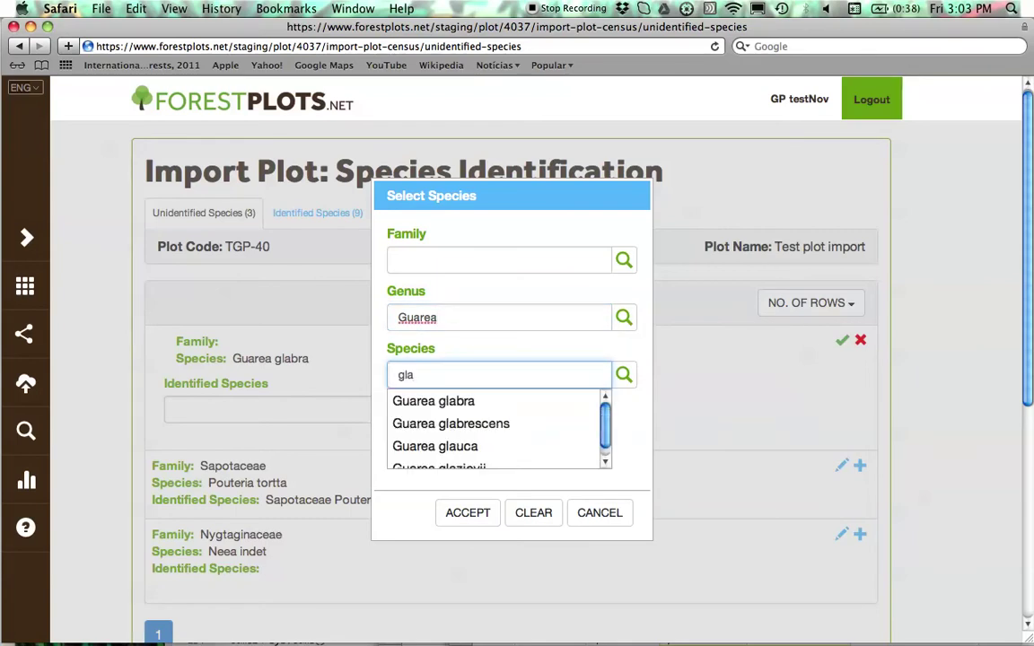
click(438, 398)
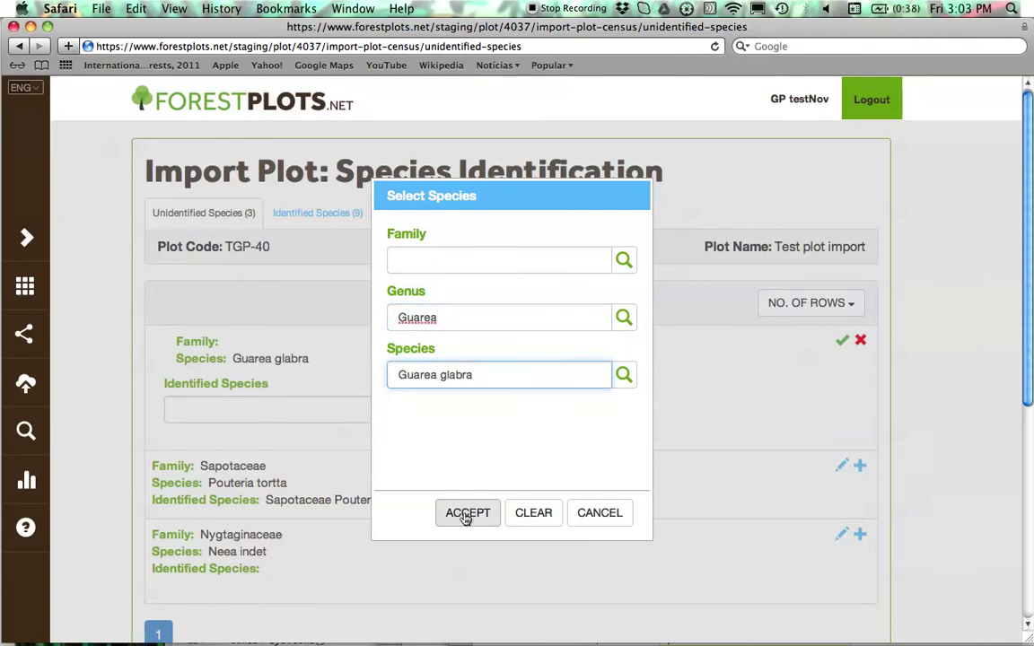
click(465, 514)
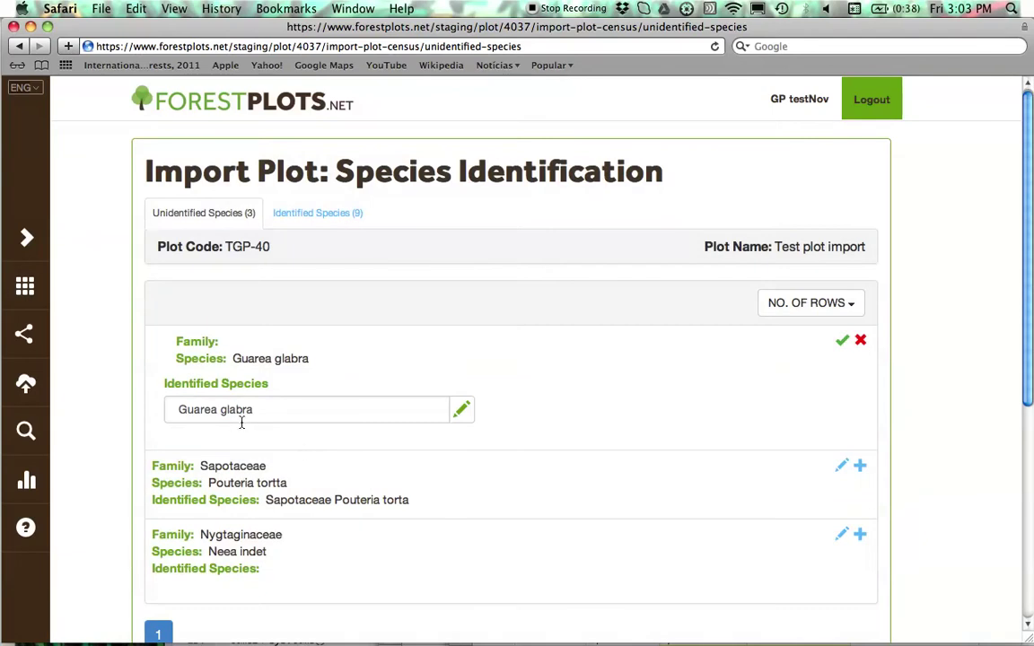
click(842, 344)
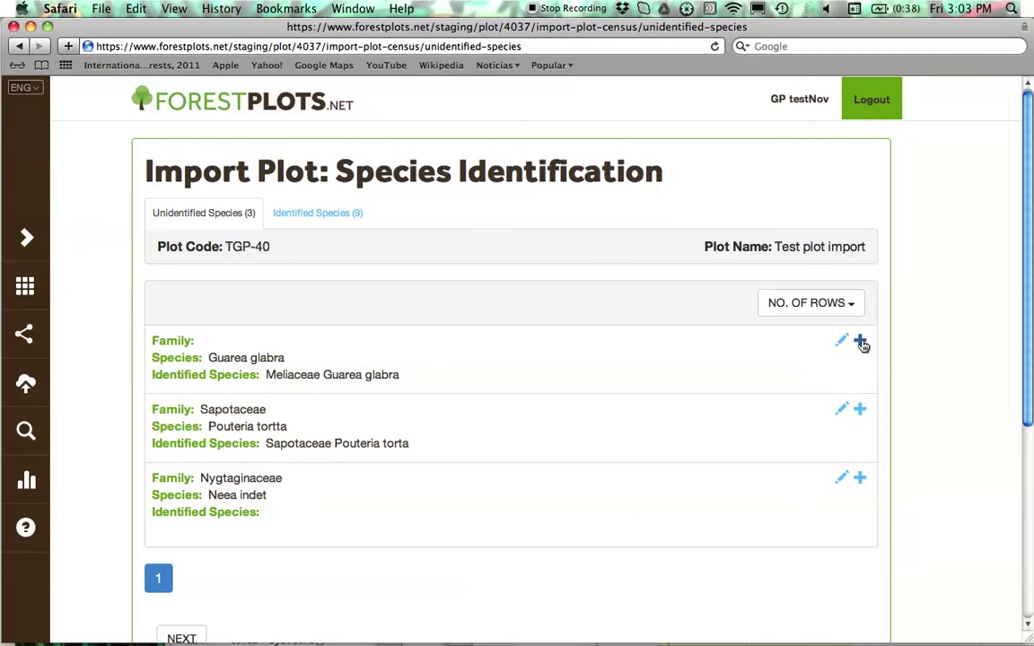
click(859, 341)
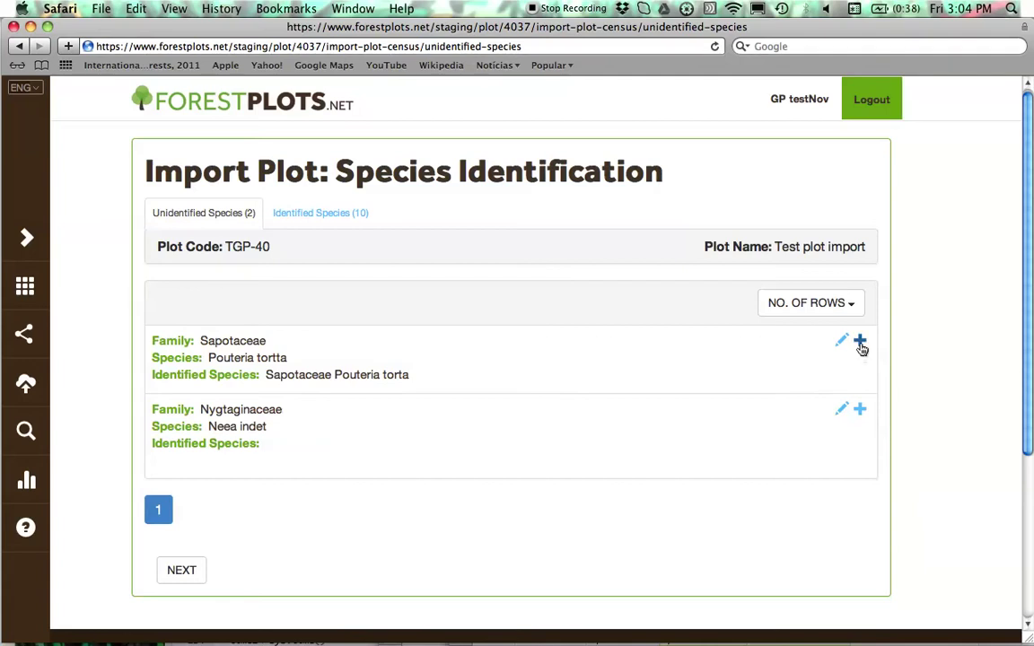
click(860, 343)
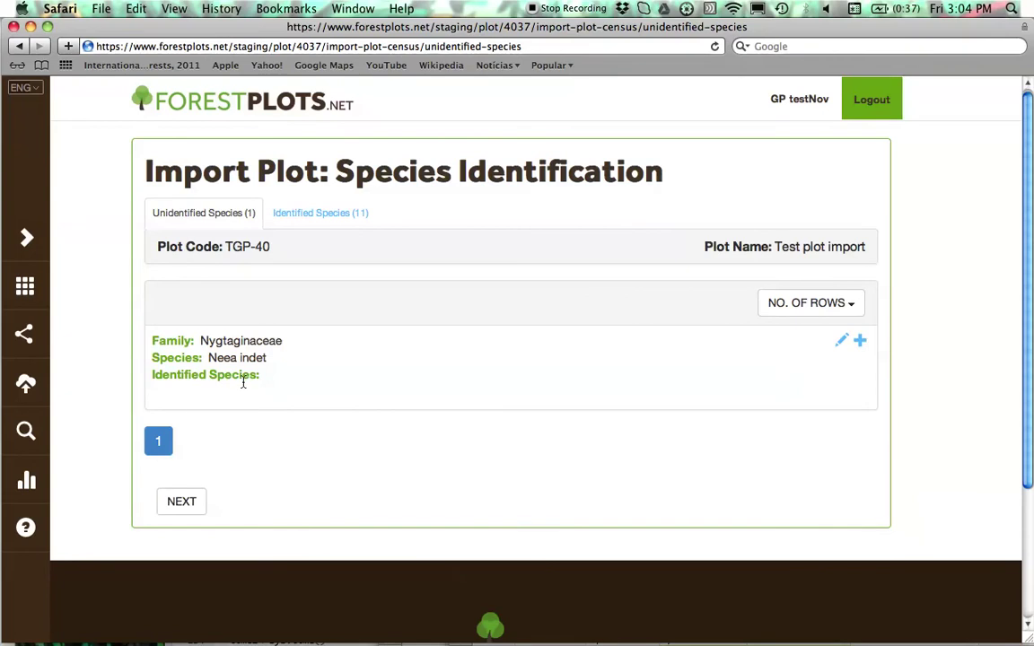
Identify the remaining Nygtaginaceae record as genus Neea, species Neea indet, and confirm the match
click(841, 344)
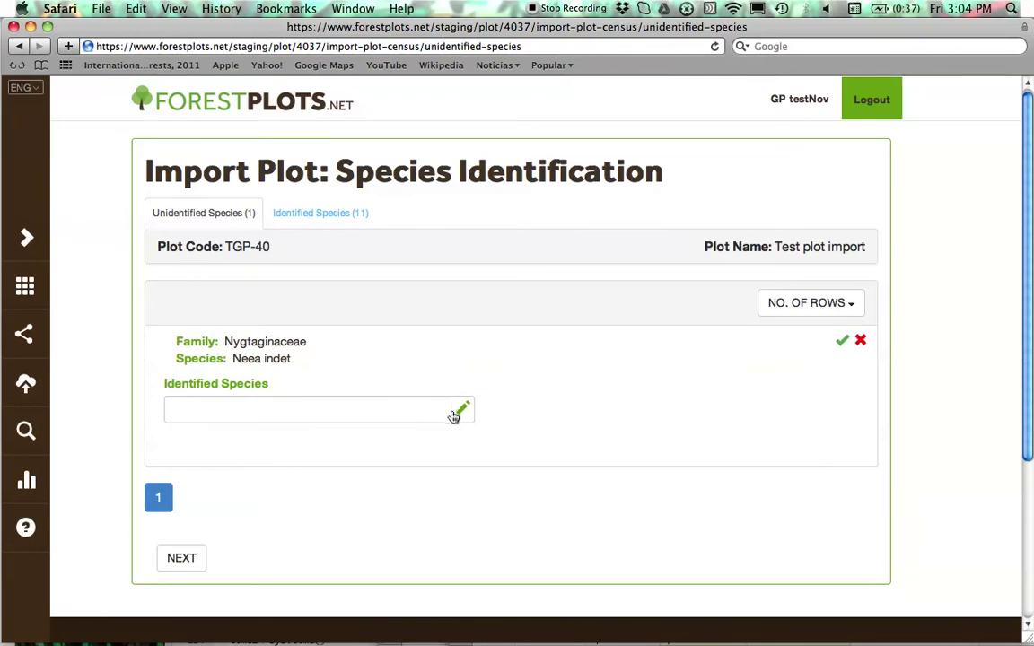
click(457, 411)
click(451, 318)
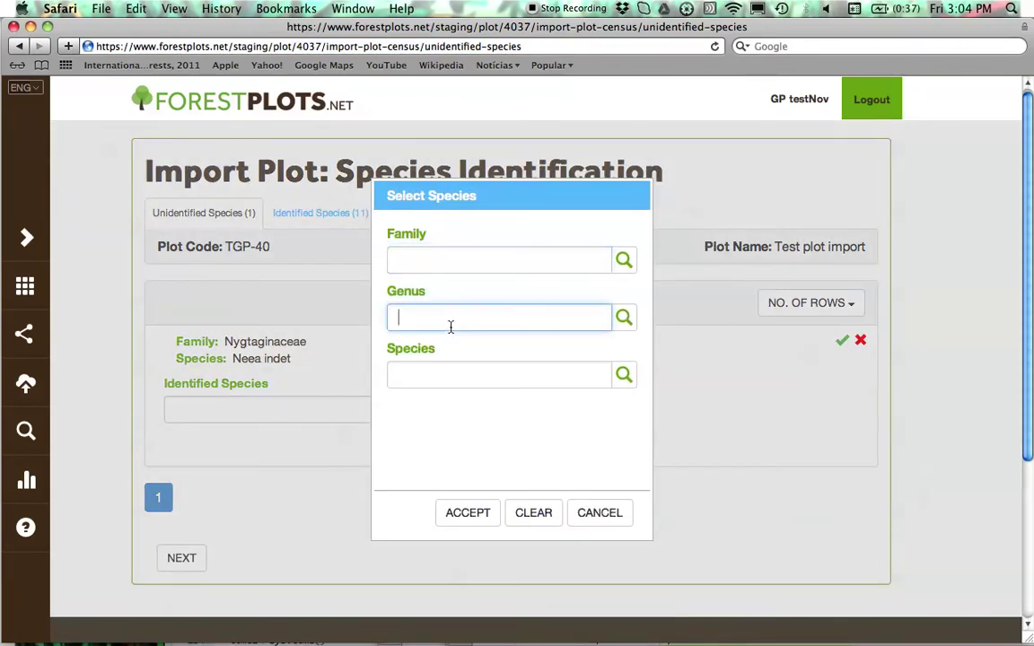
text(nee)
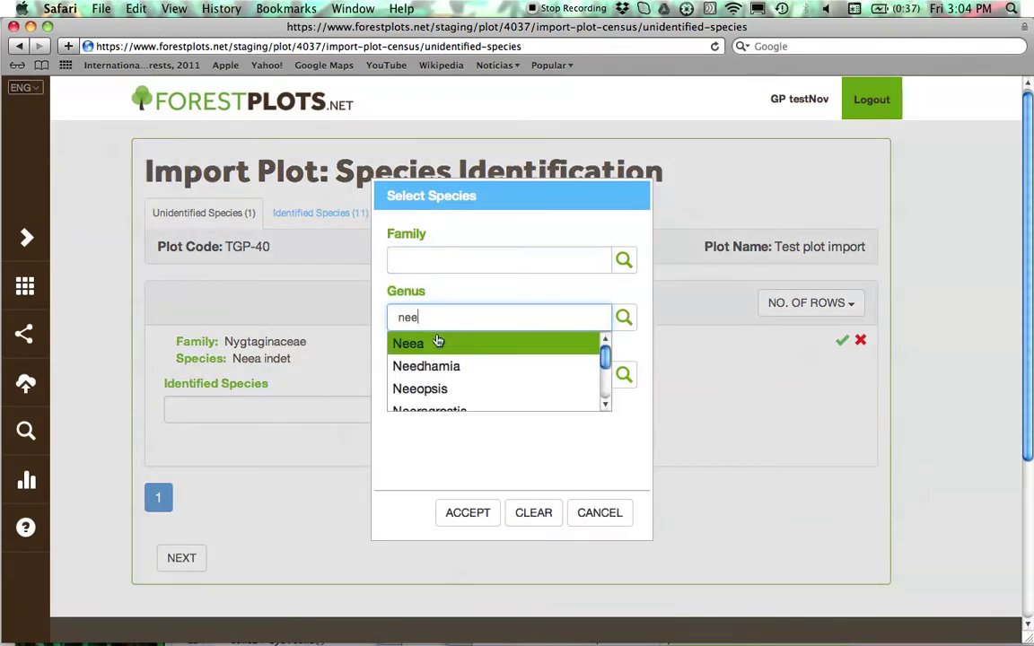
click(438, 342)
click(439, 374)
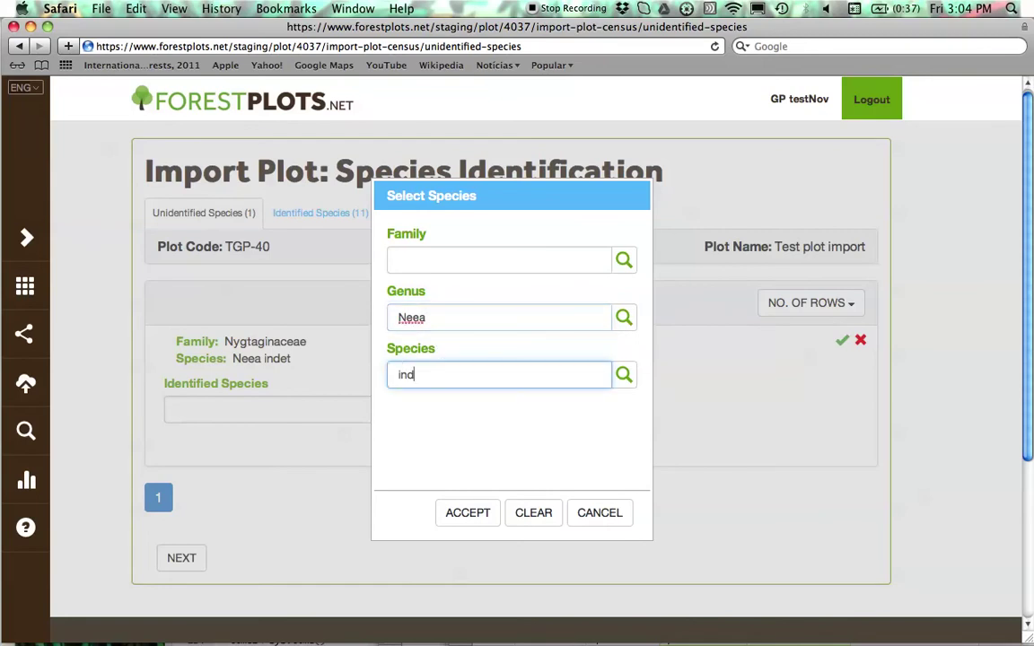
text(ind)
click(471, 416)
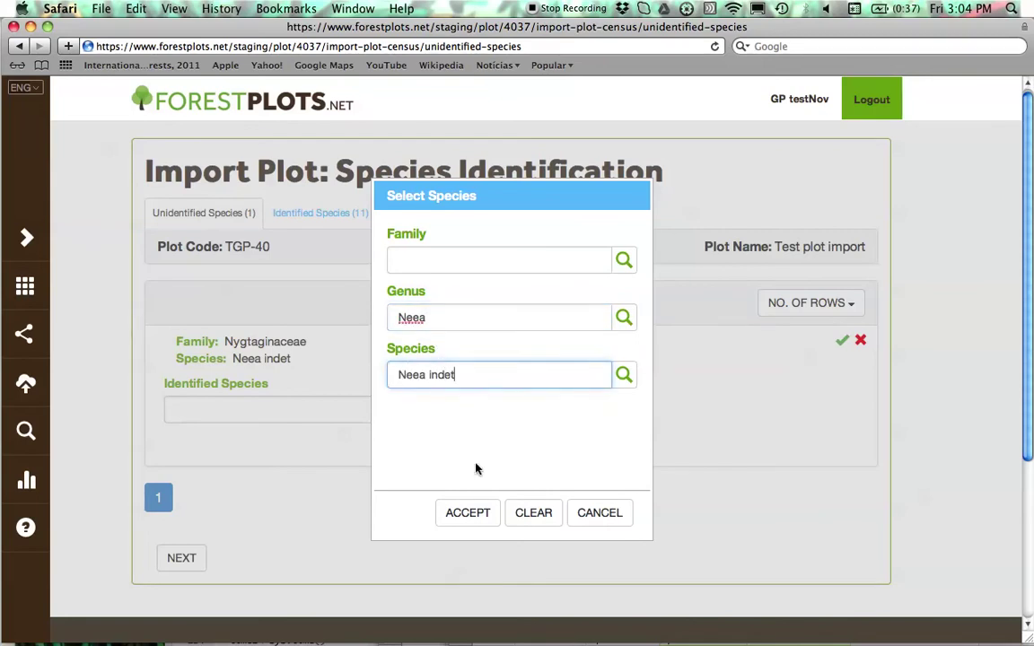
click(467, 512)
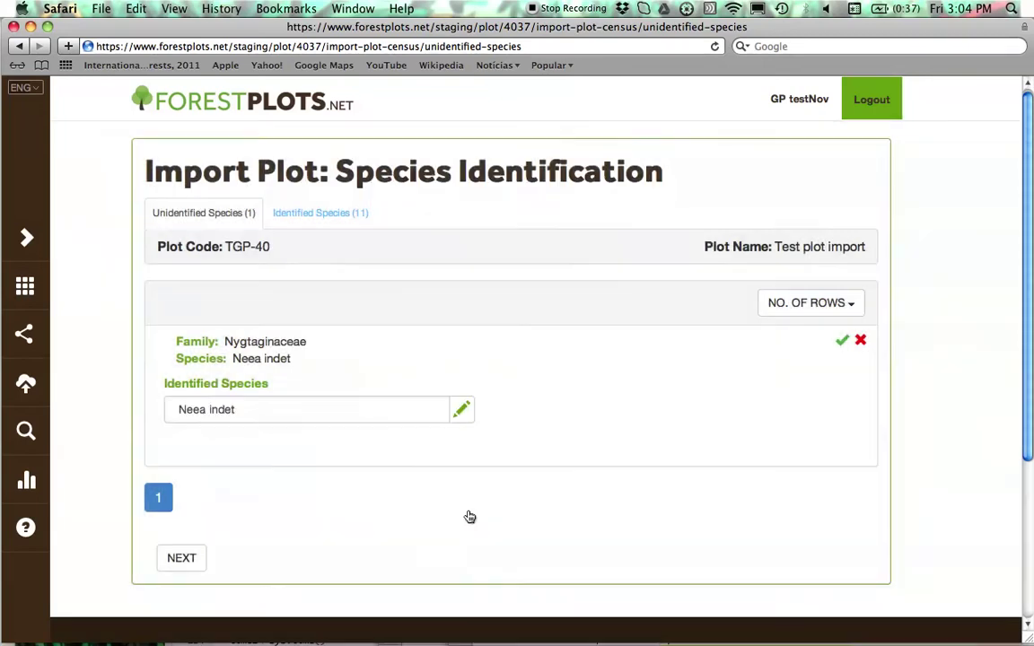
click(842, 344)
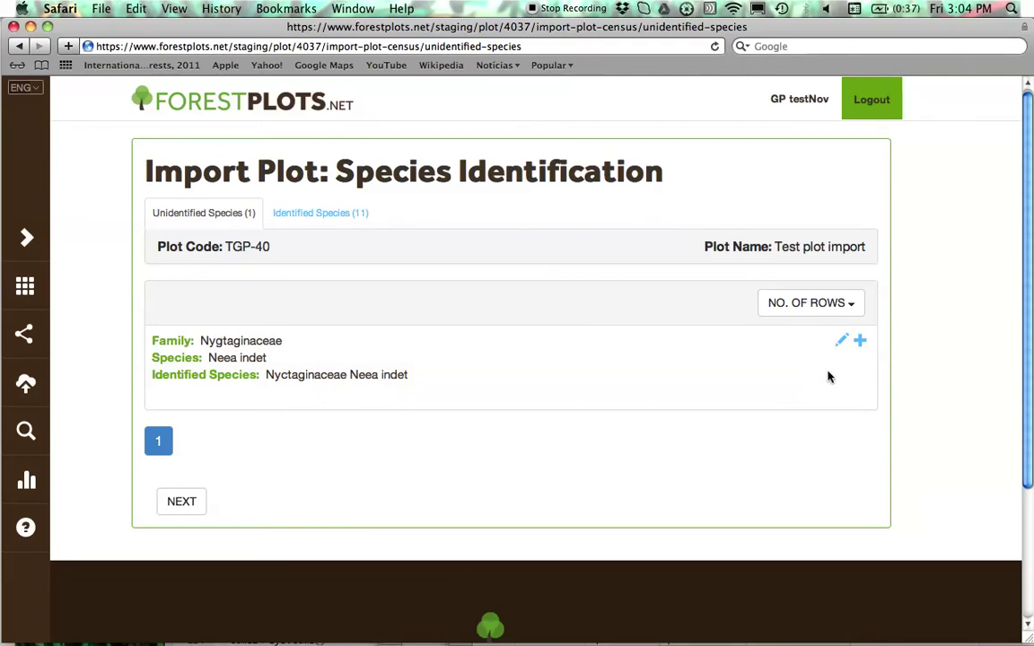
click(860, 343)
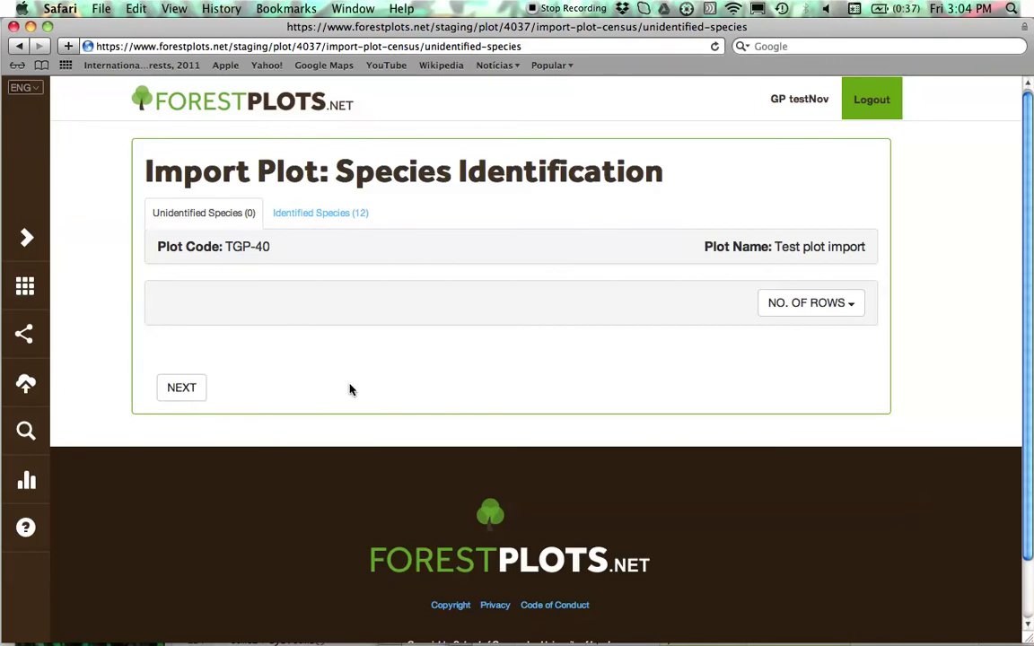
Continue to tree identification, then give the untagged Pourouma guianensis tree tag number 600 and confirm it
click(181, 394)
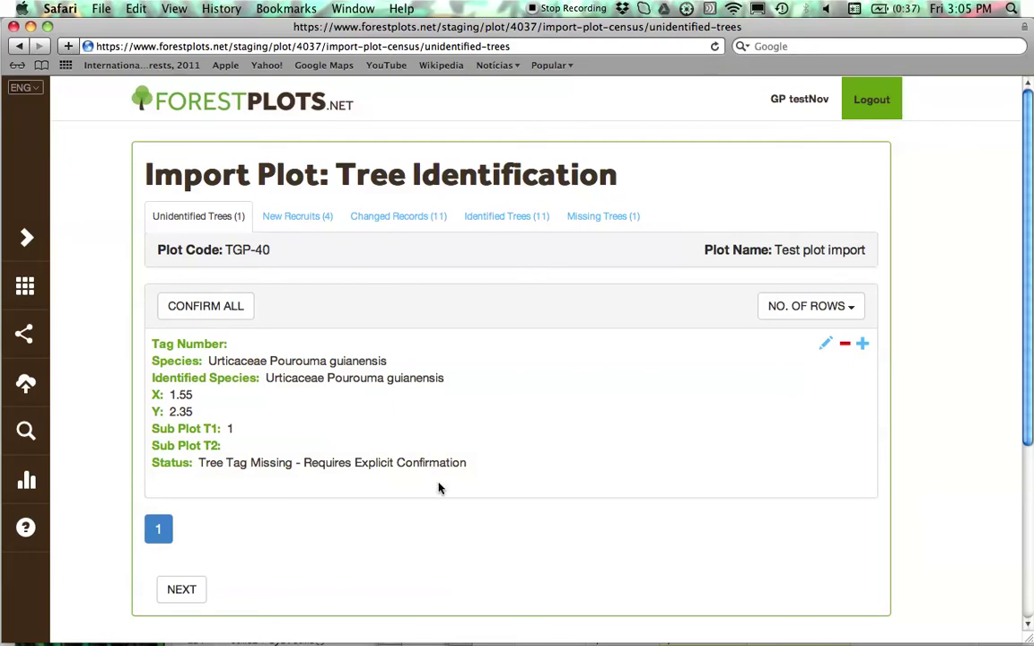
scroll(456, 480, down, 1)
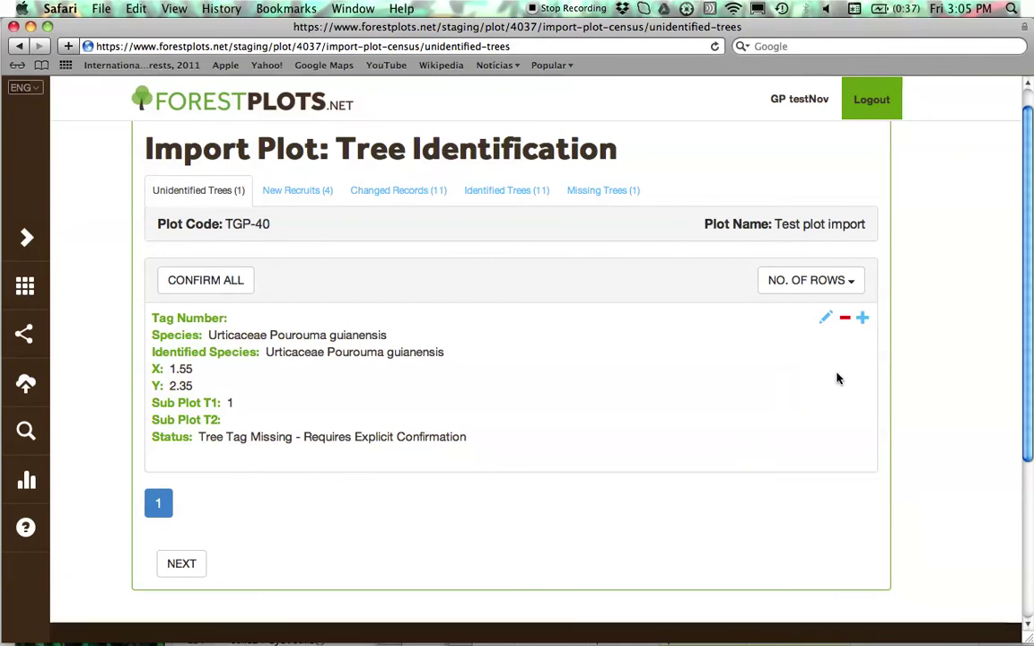
click(826, 318)
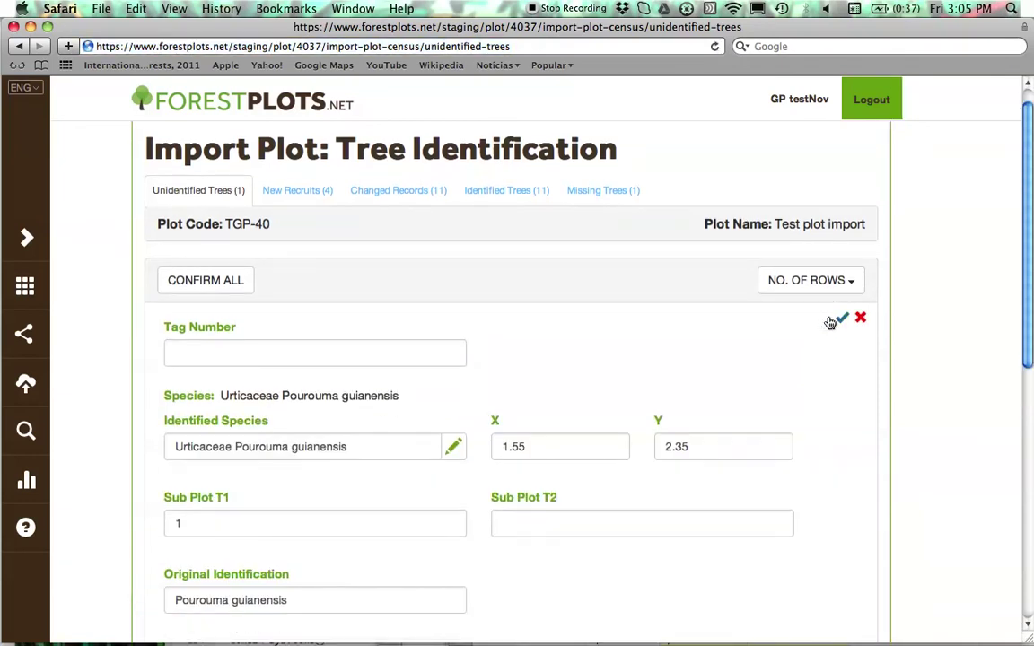
click(439, 359)
text(600)
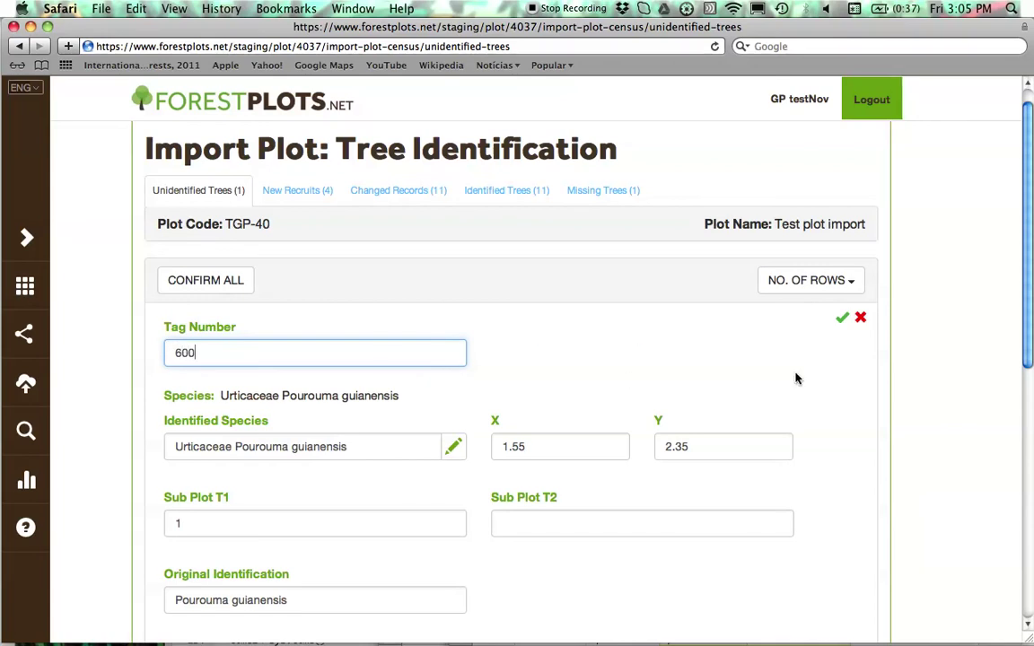
click(723, 340)
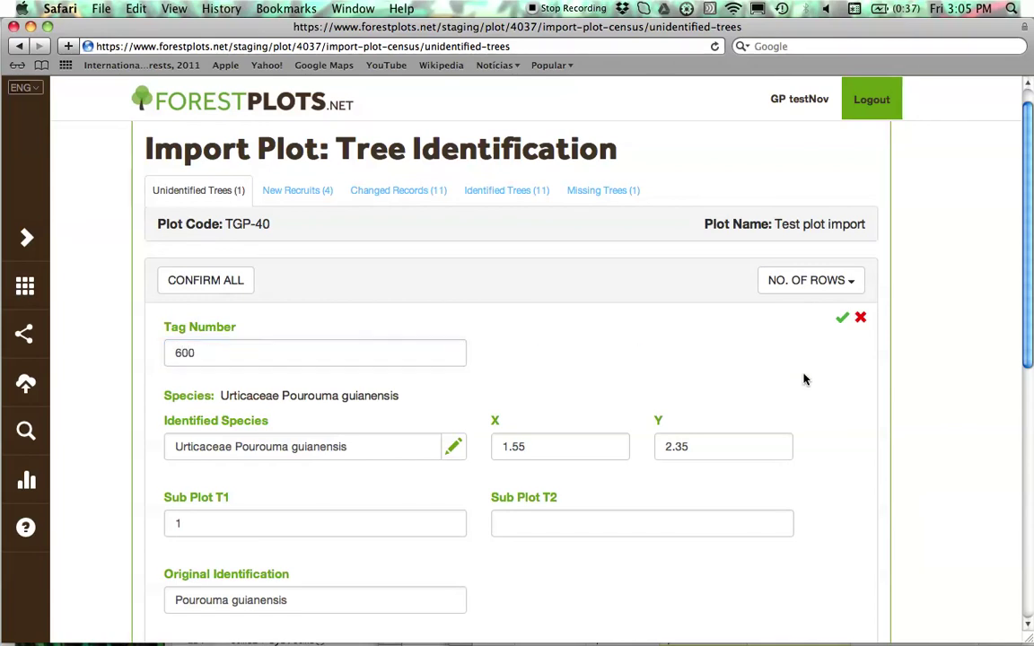
click(842, 319)
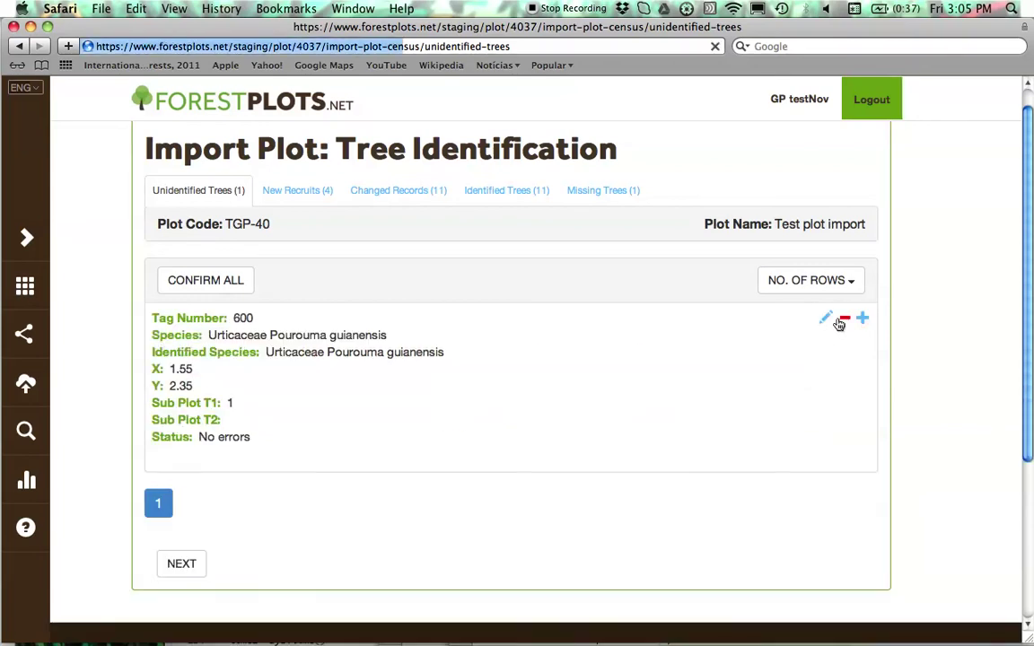
click(859, 325)
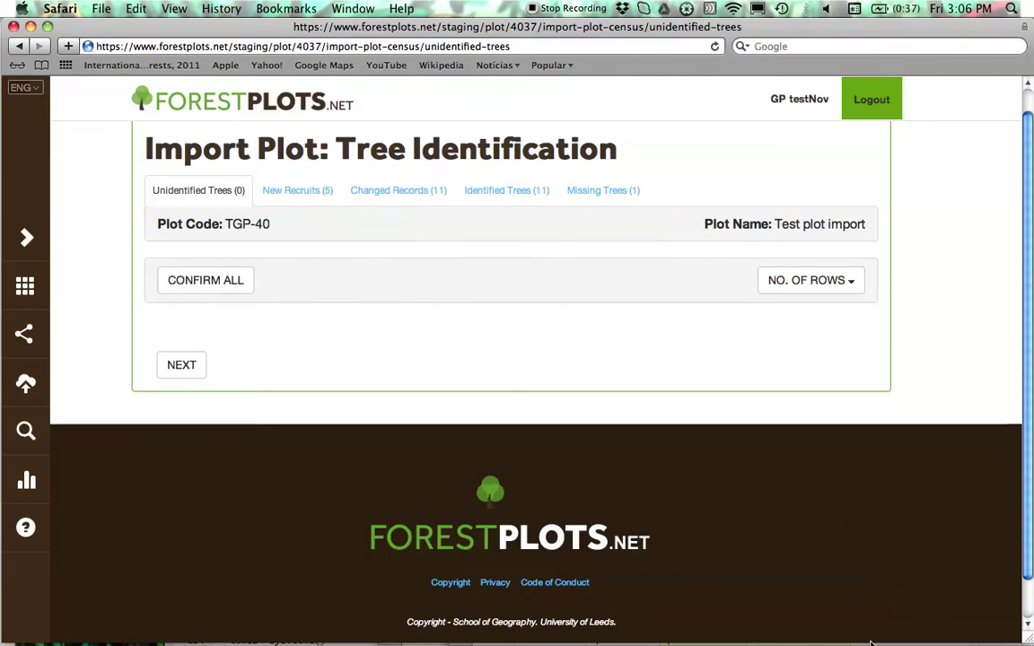
Check the tree and recruit counts noted in TextEdit, then open the list of changed records in the browser
mouse_move(952, 628)
click(812, 610)
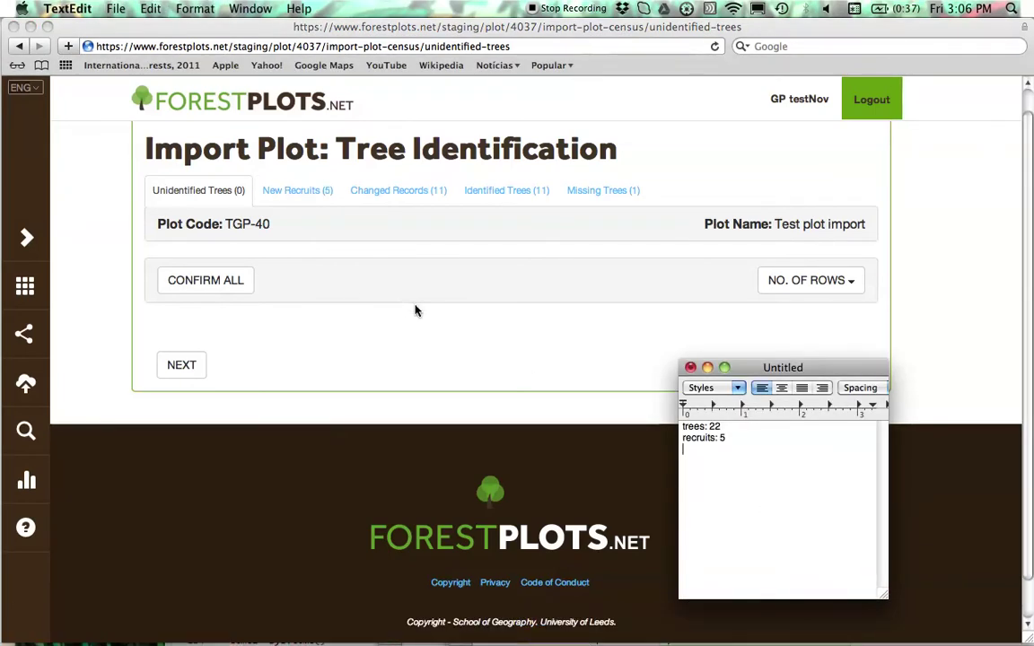
click(403, 193)
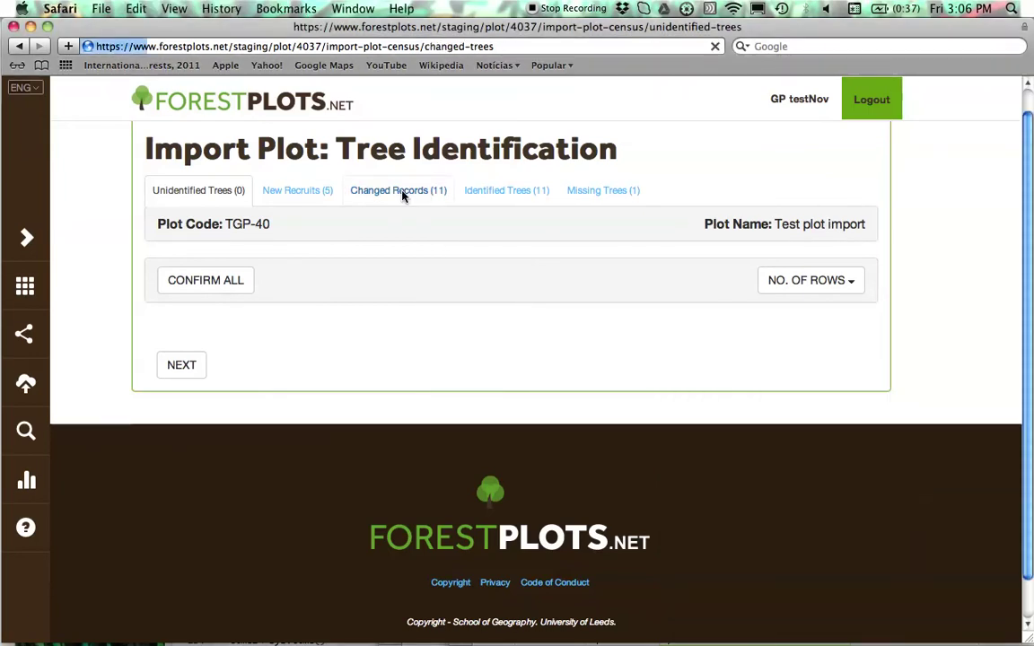
Review and confirm the changed records for tag numbers 10, 11, 13 and 15 one by one
scroll(476, 367, down, 1)
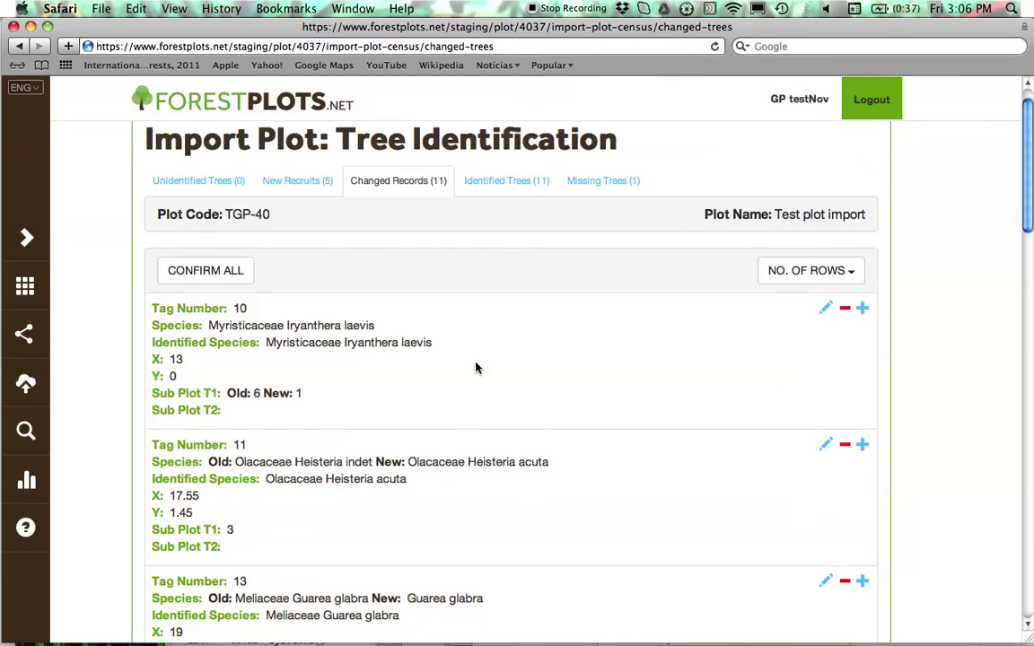
scroll(480, 347, down, 1)
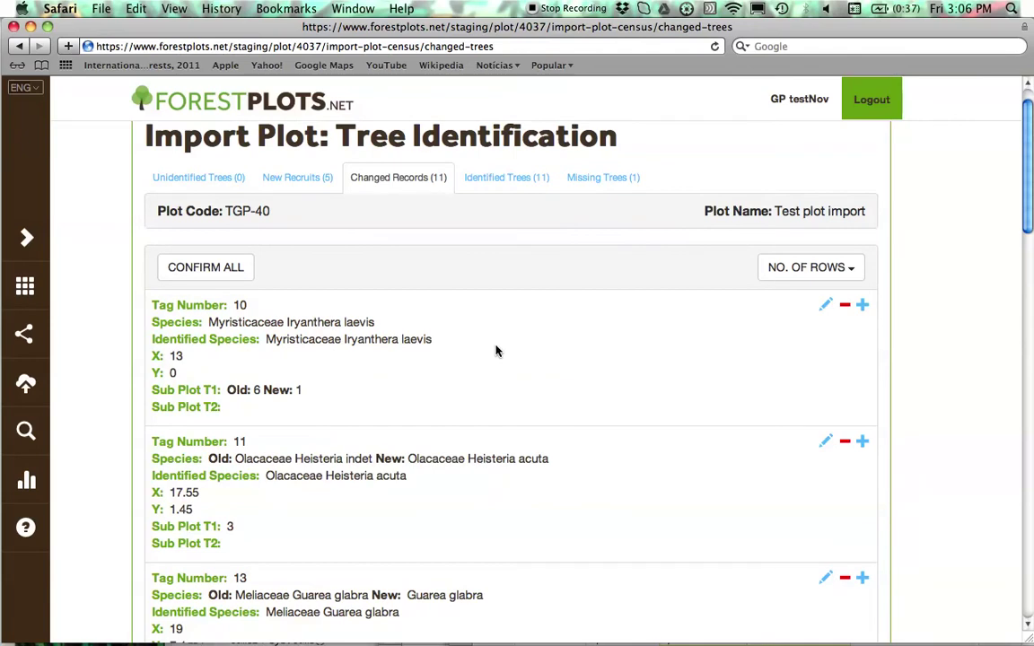
scroll(498, 356, down, 2)
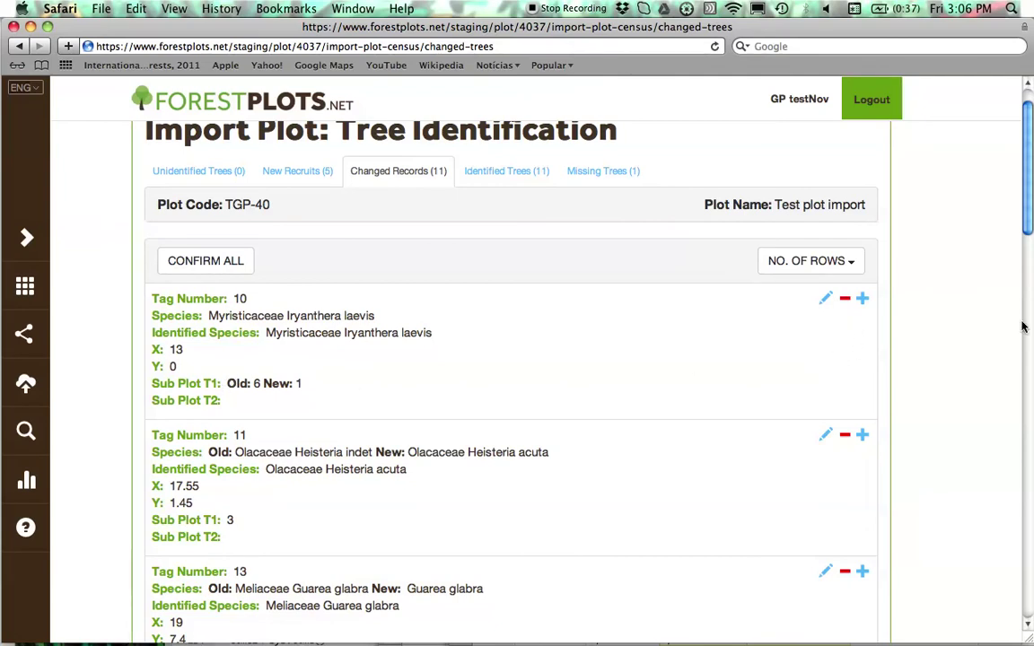
click(862, 299)
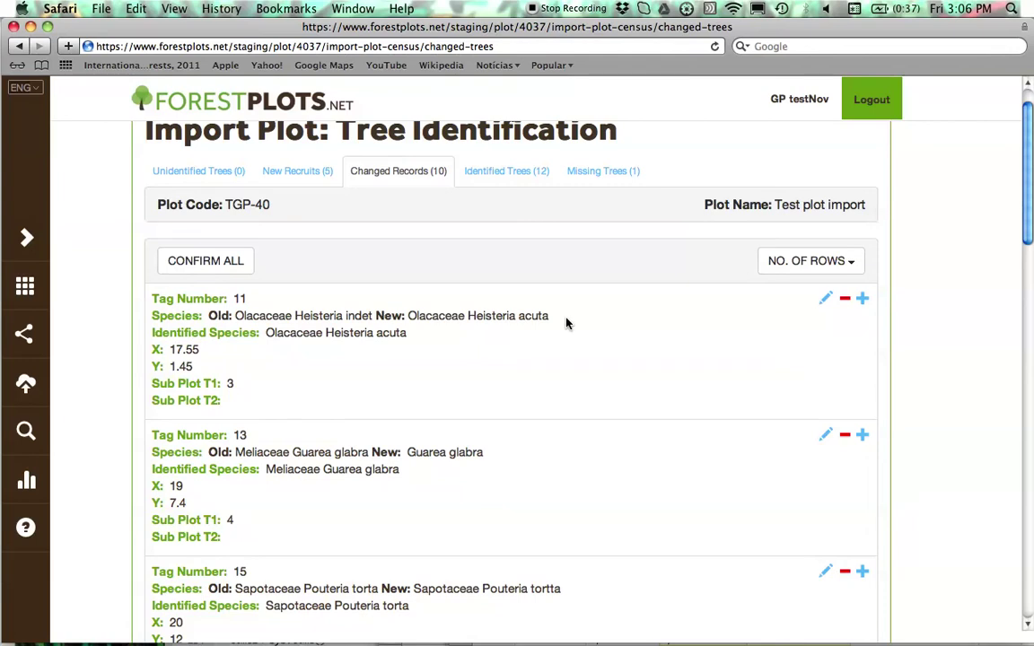
click(862, 299)
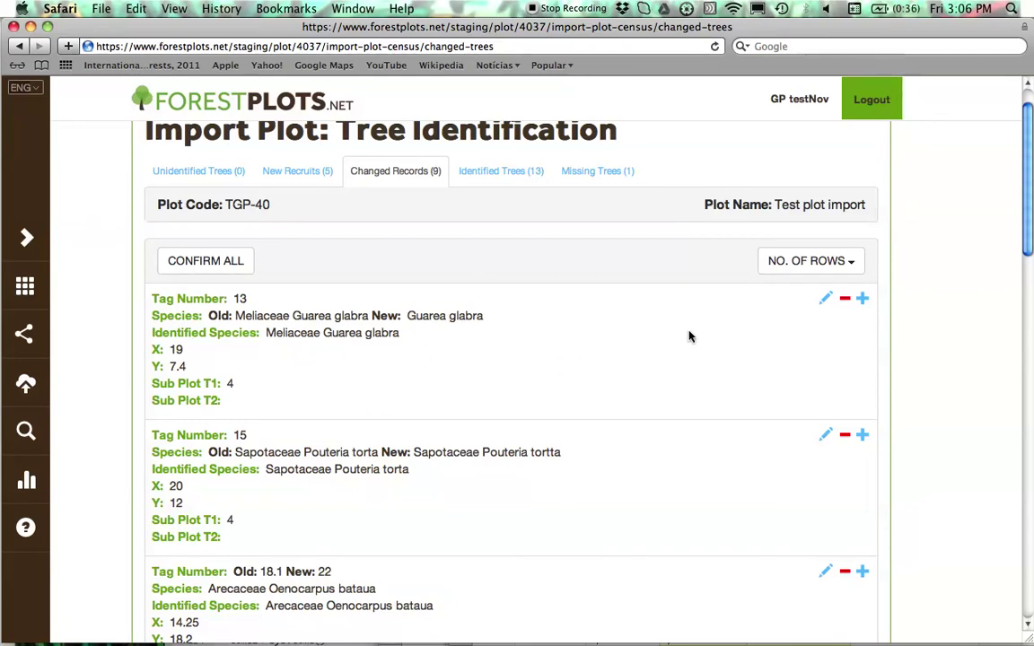
click(863, 300)
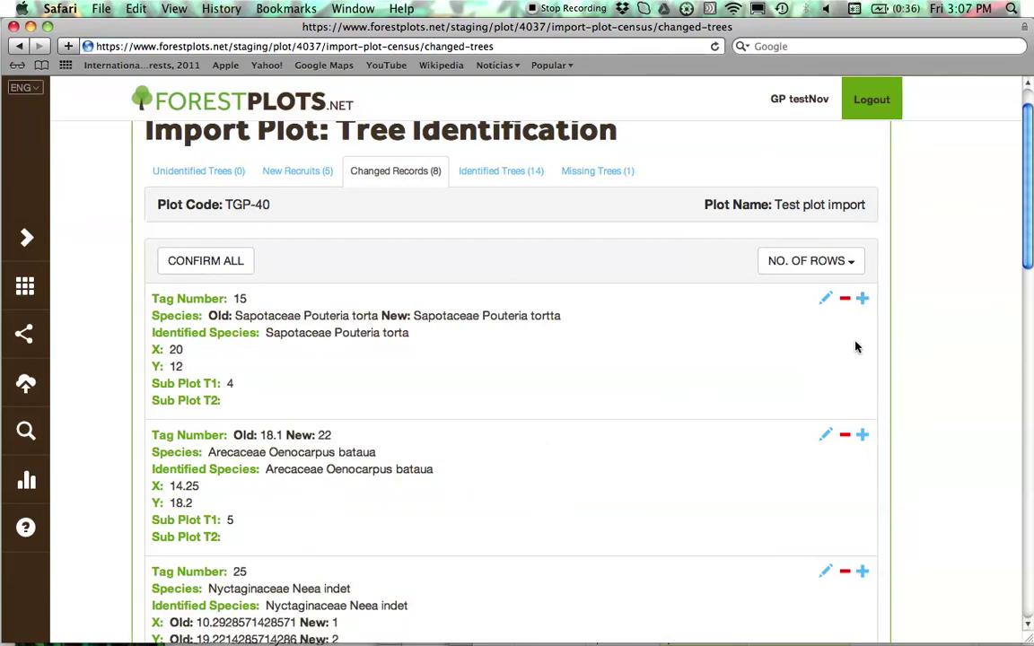
click(864, 302)
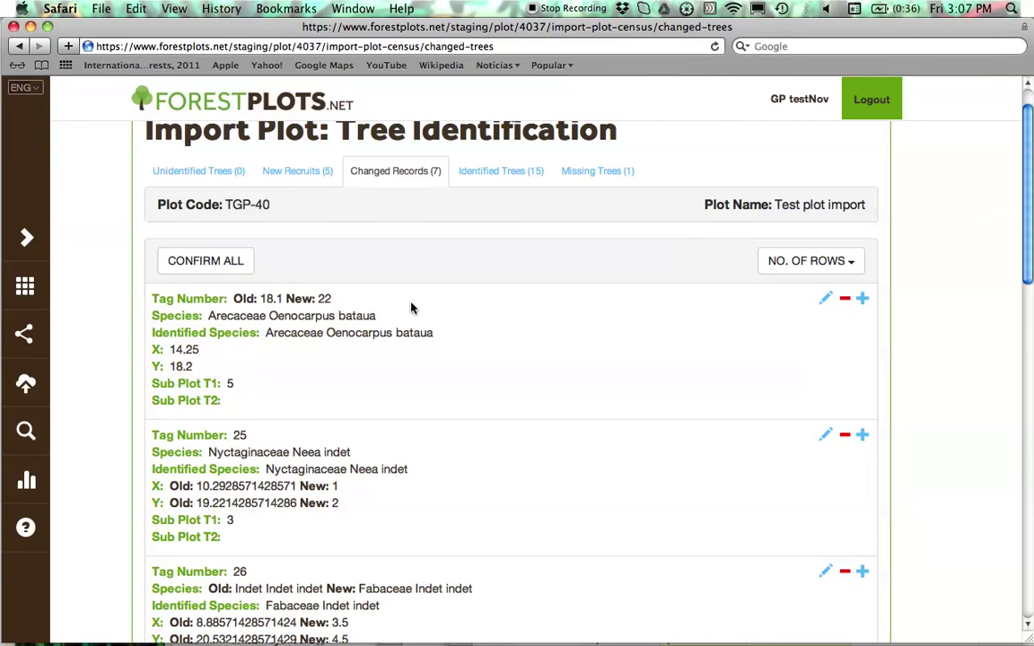
Confirm the remaining changed records individually, from new tag 22 through tags 25, 26, 27, 1018, 1020 and 1023
click(862, 301)
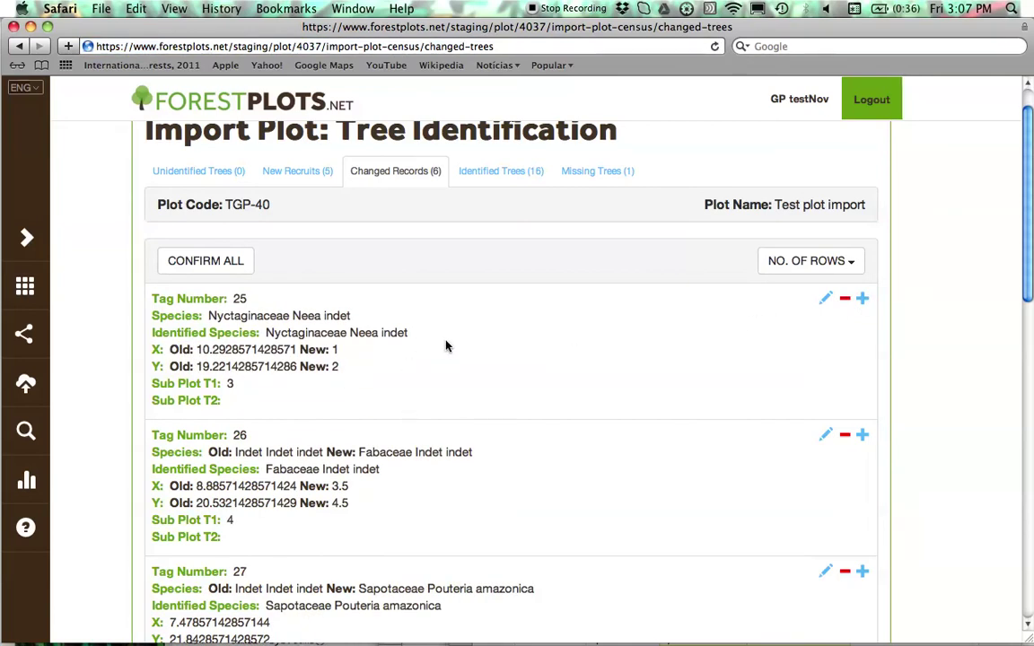
click(862, 299)
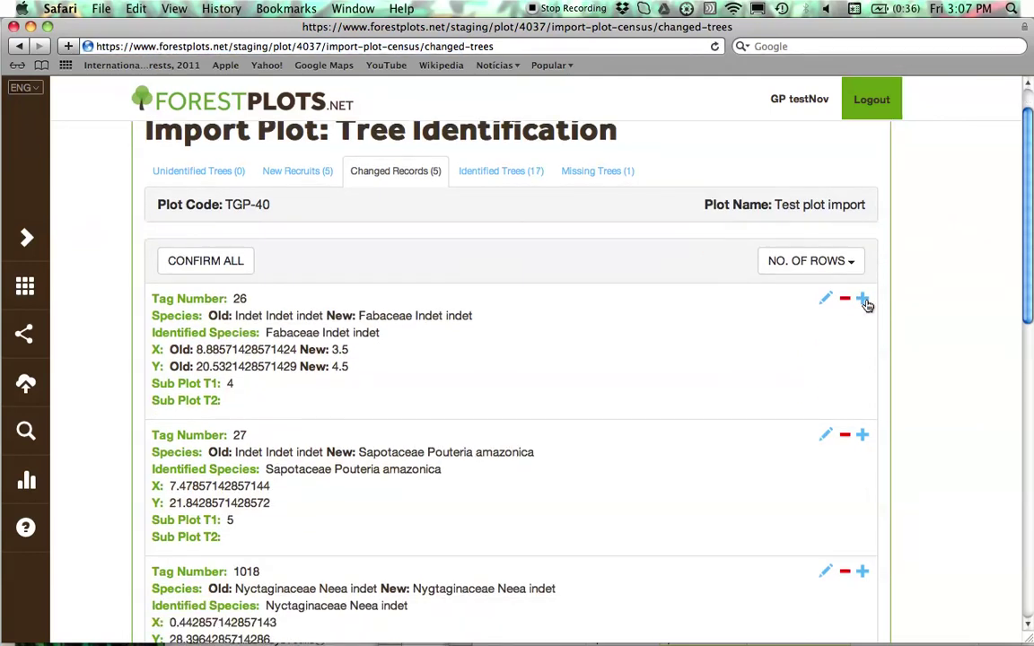
click(862, 299)
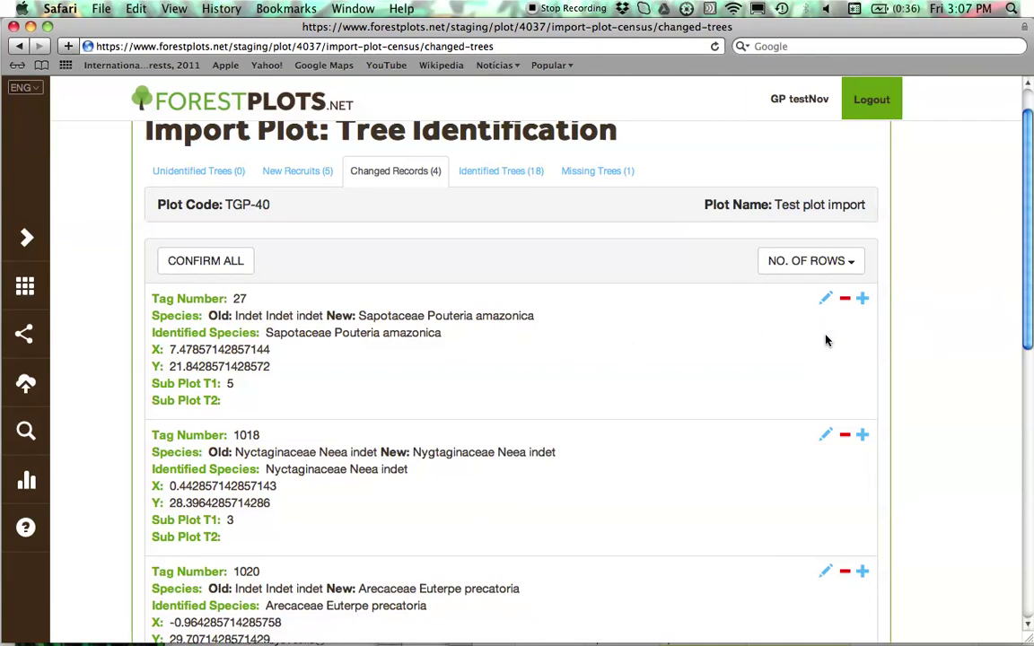
click(863, 300)
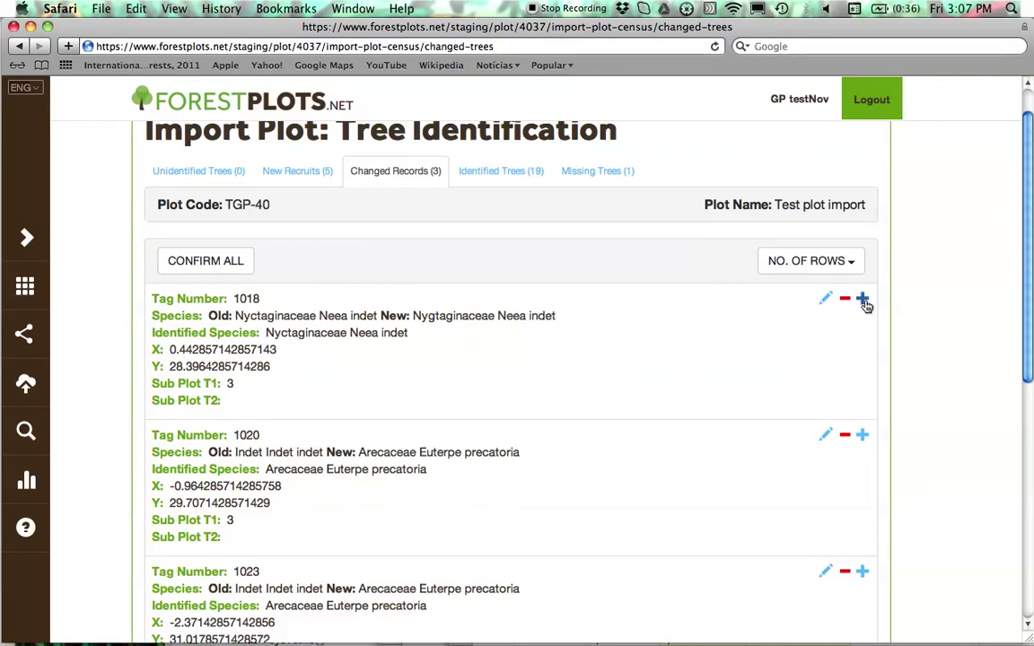
click(861, 299)
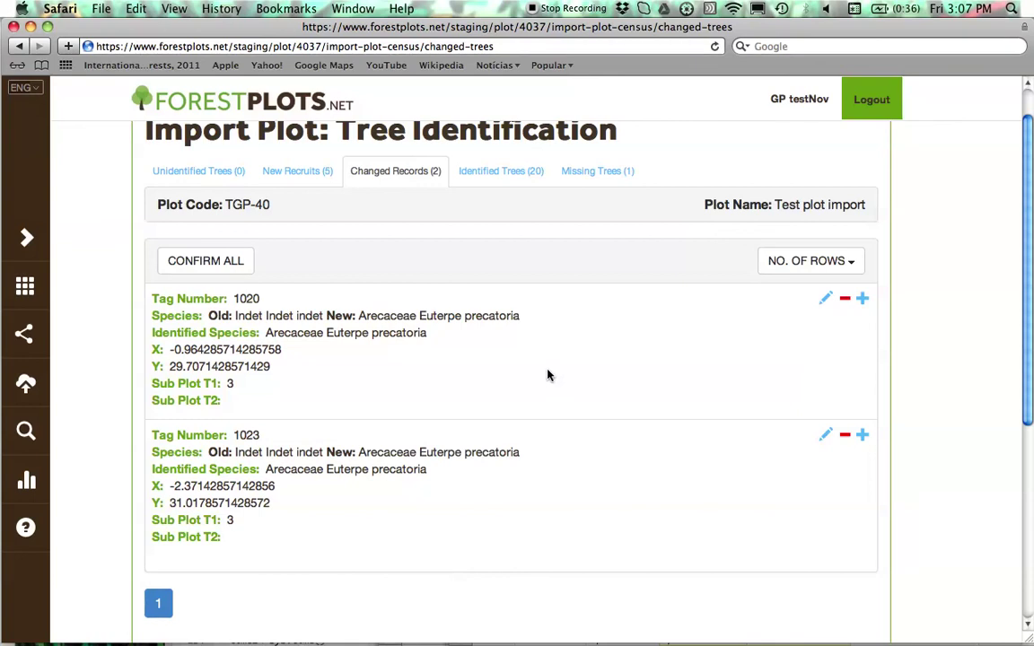
click(860, 301)
click(862, 301)
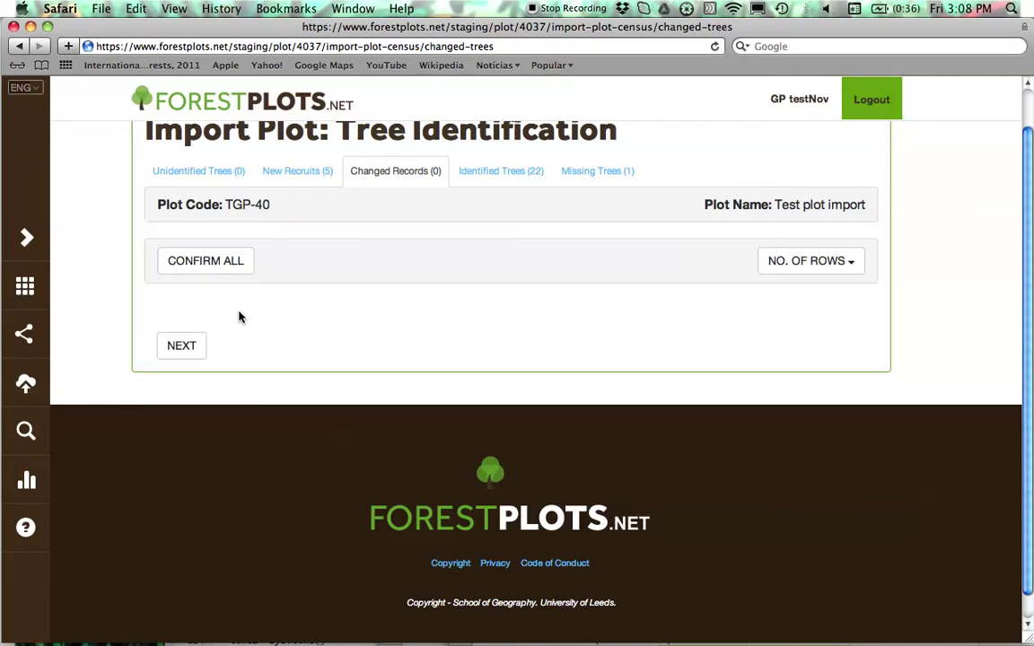
Continue to record data validation and look through the list of invalid records
click(181, 349)
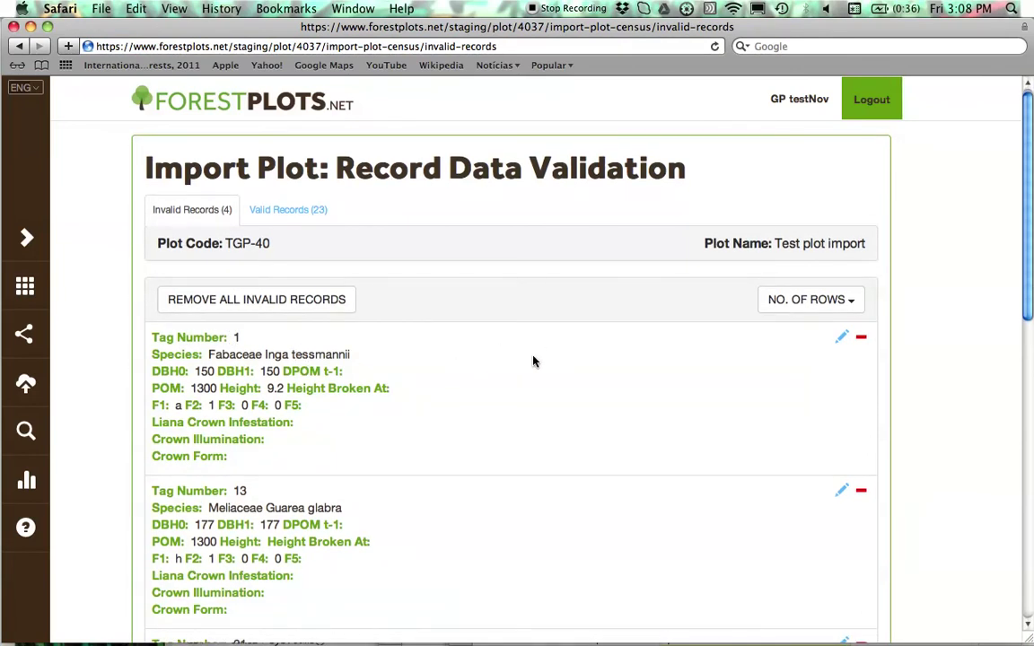
scroll(526, 368, down, 3)
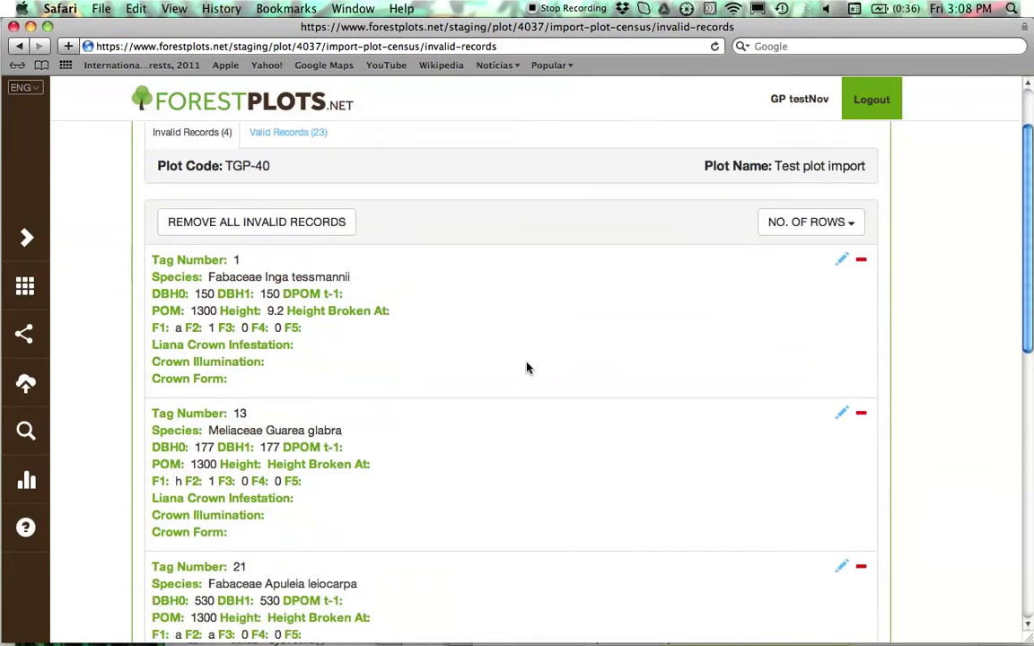
scroll(363, 287, up, 1)
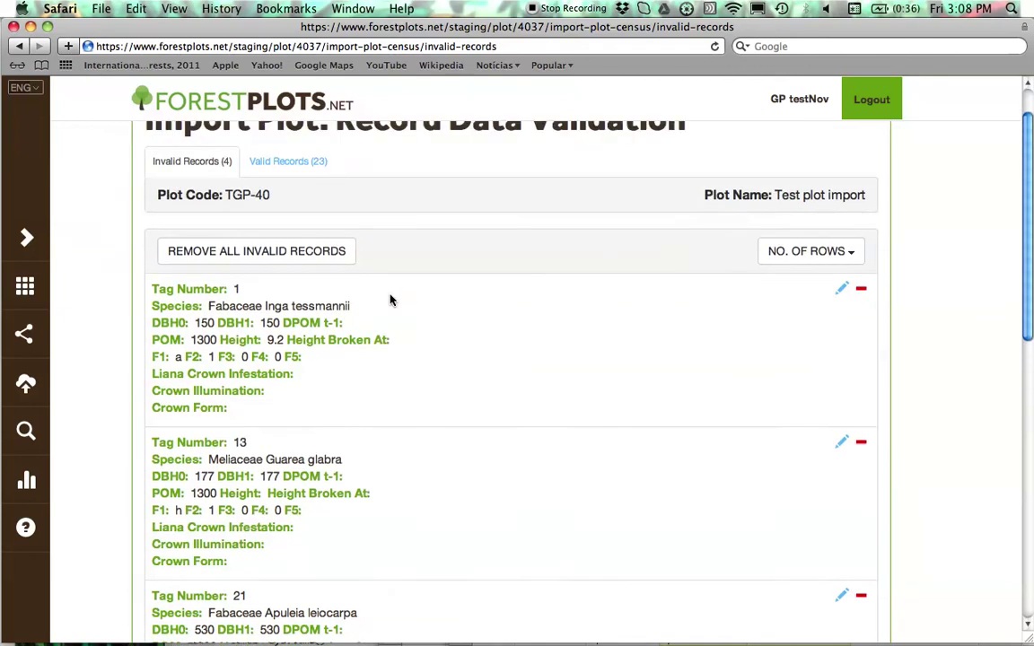
scroll(377, 296, up, 2)
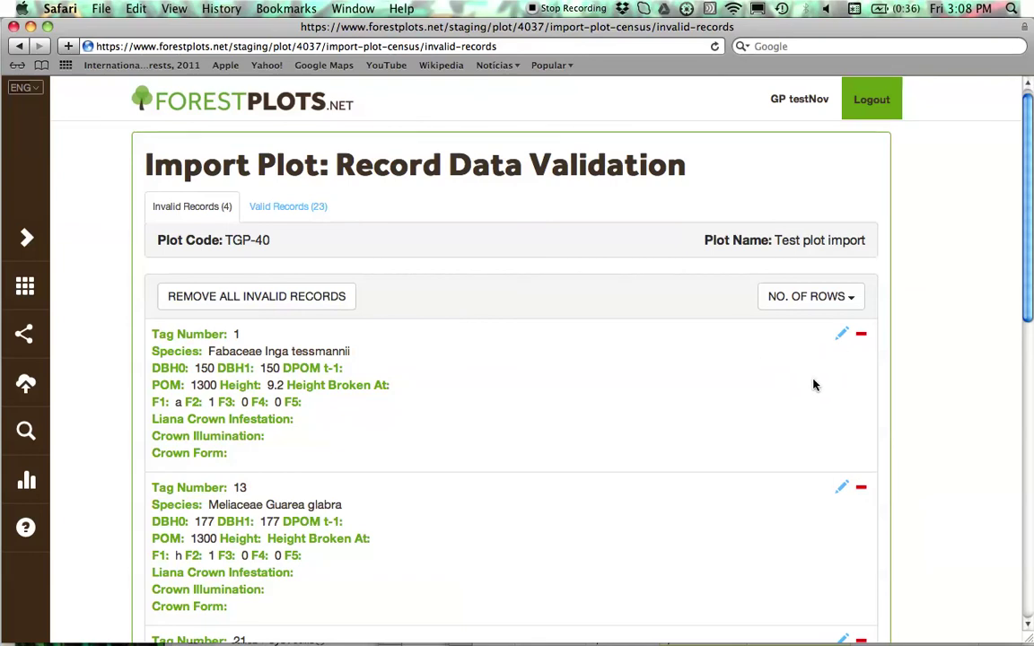
scroll(816, 381, down, 5)
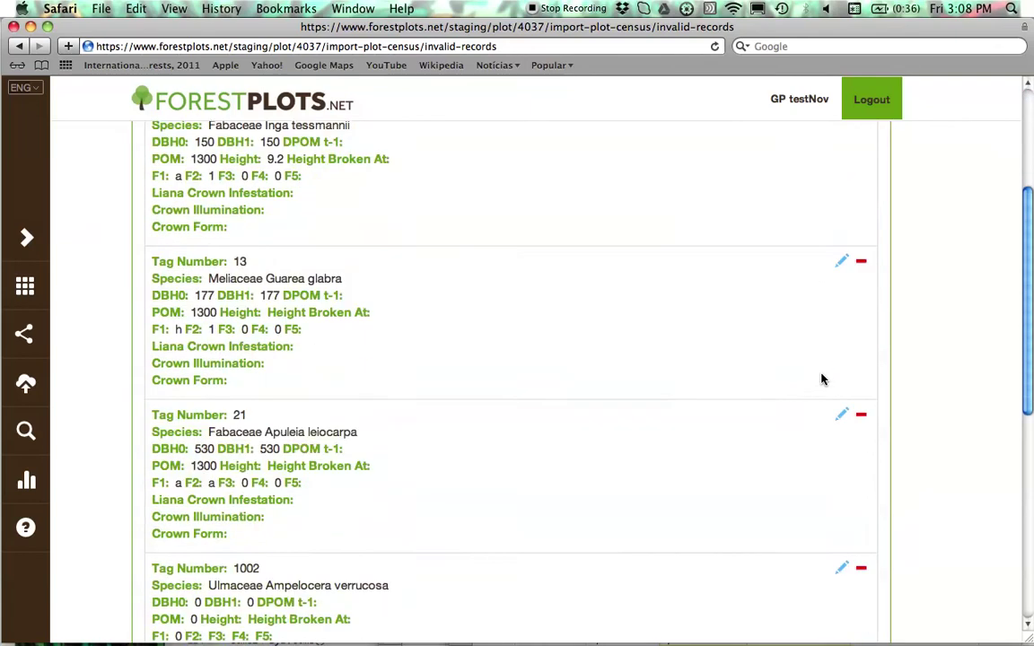
scroll(821, 380, down, 5)
scroll(819, 378, up, 5)
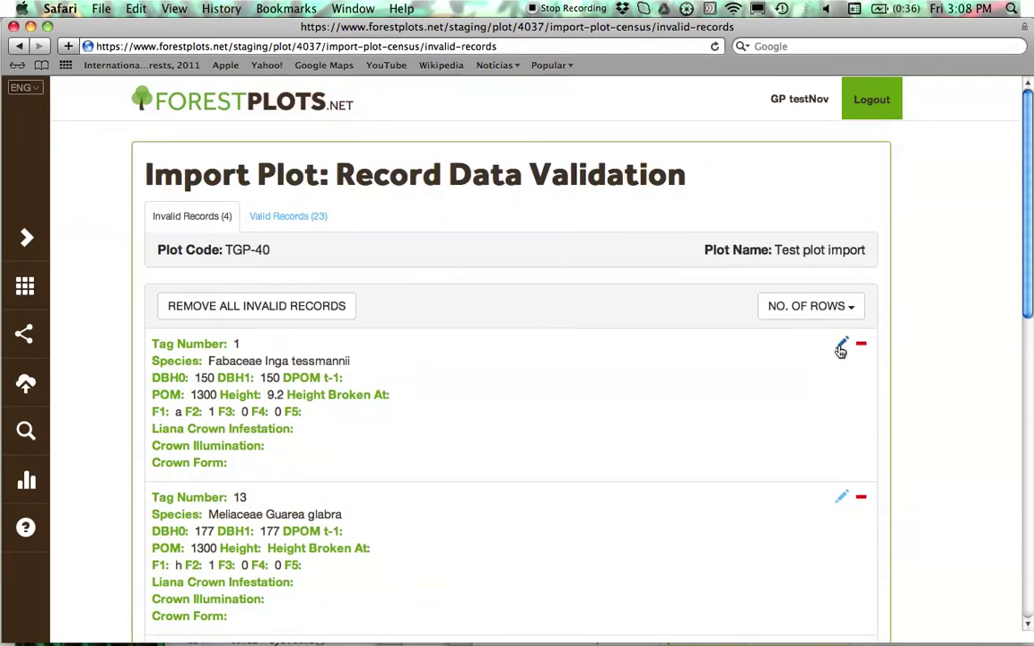
Open the invalid Inga tessmannii record, tag 1, for editing and submit it unchanged to check which field is invalid
click(841, 348)
scroll(648, 361, down, 3)
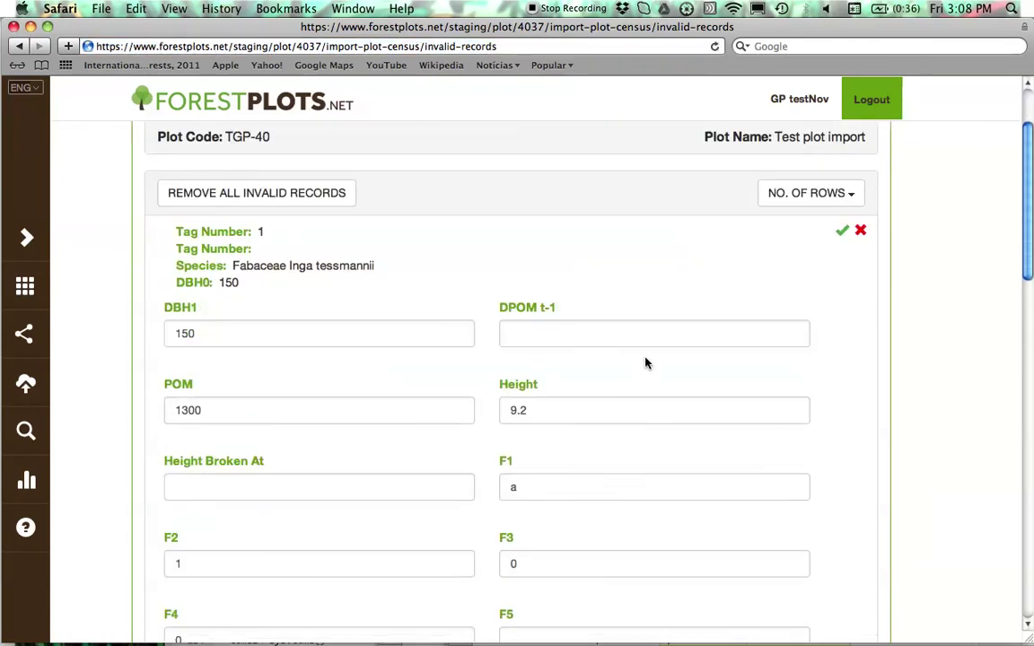
scroll(646, 363, down, 3)
scroll(646, 363, up, 5)
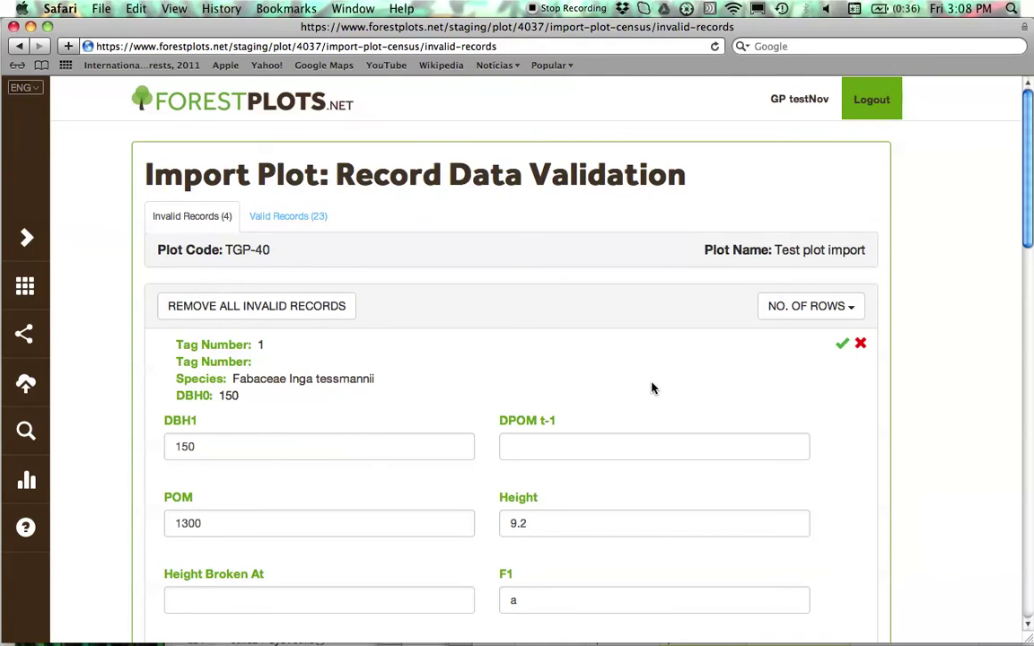
click(841, 350)
Set F5 to 4 in the Inga tessmannii record, tag 1, and save the record
scroll(543, 395, down, 1)
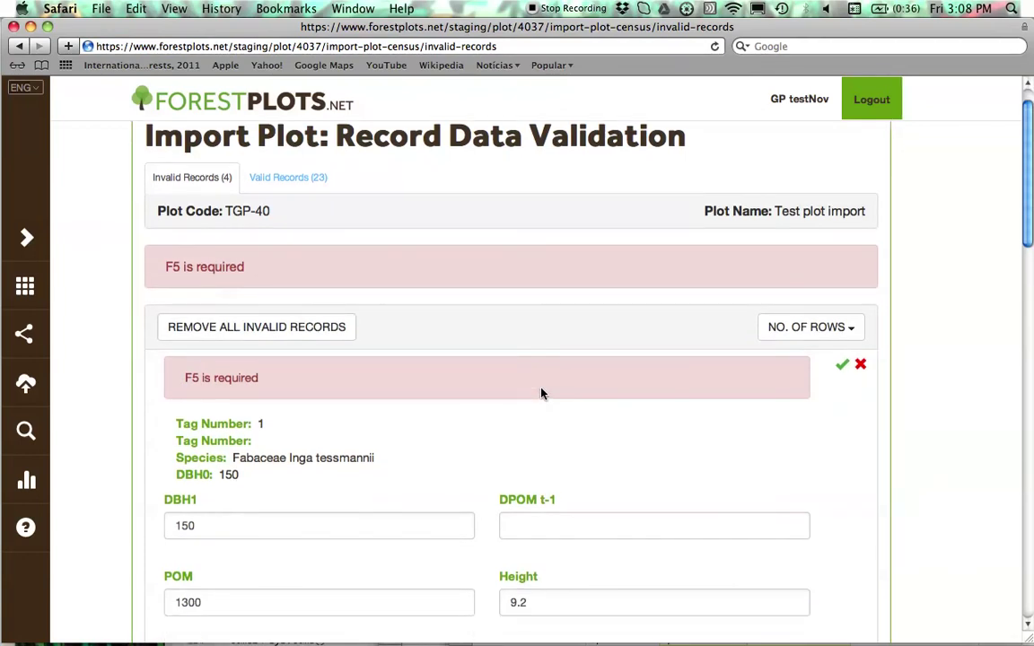
scroll(269, 381, down, 3)
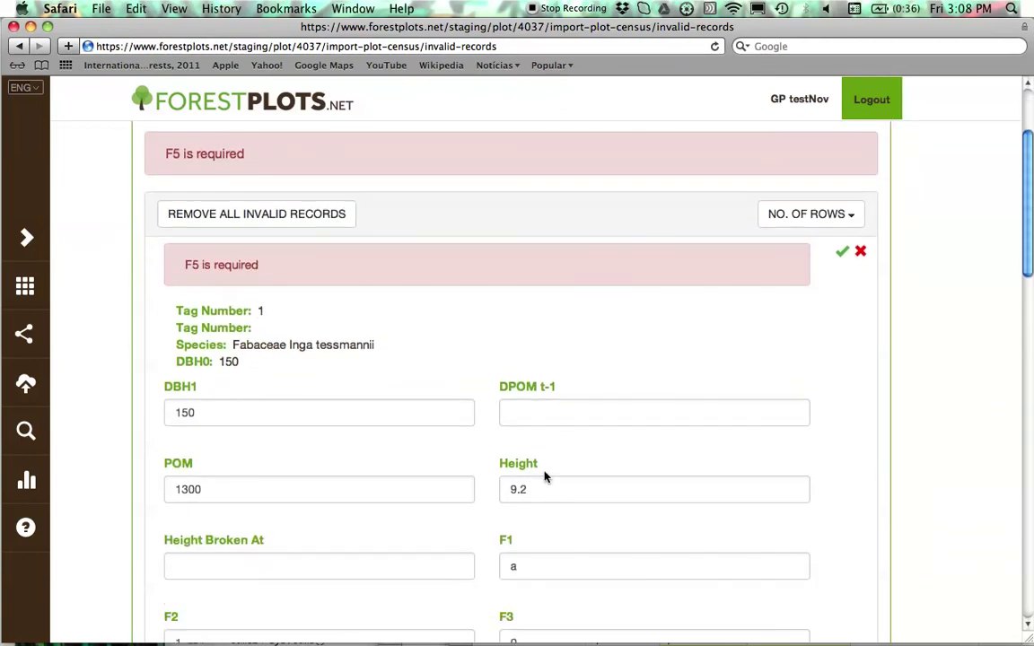
scroll(561, 483, down, 5)
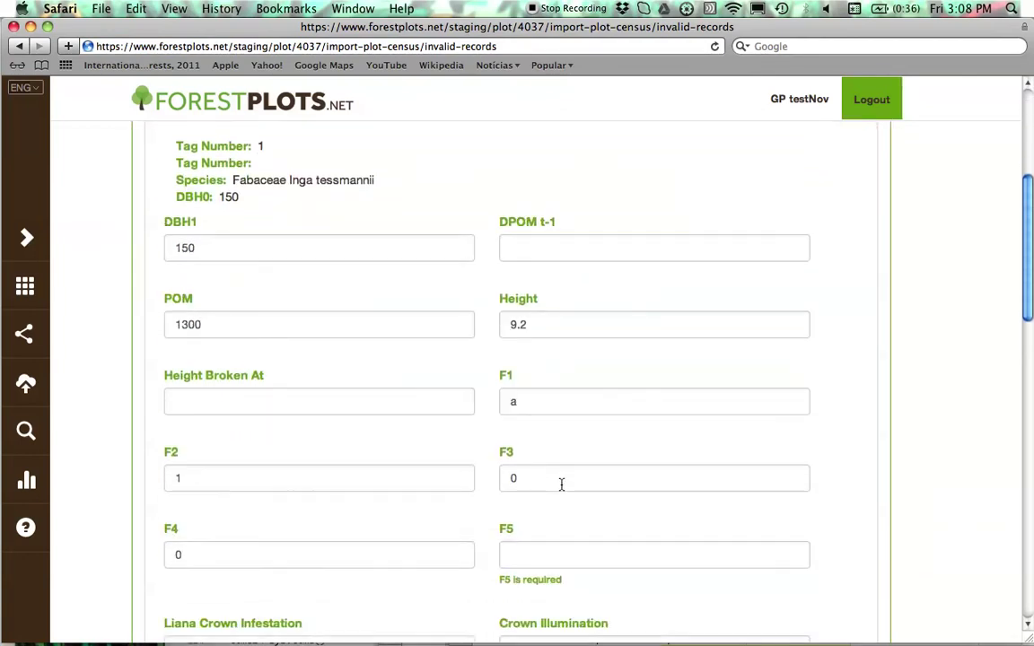
click(548, 557)
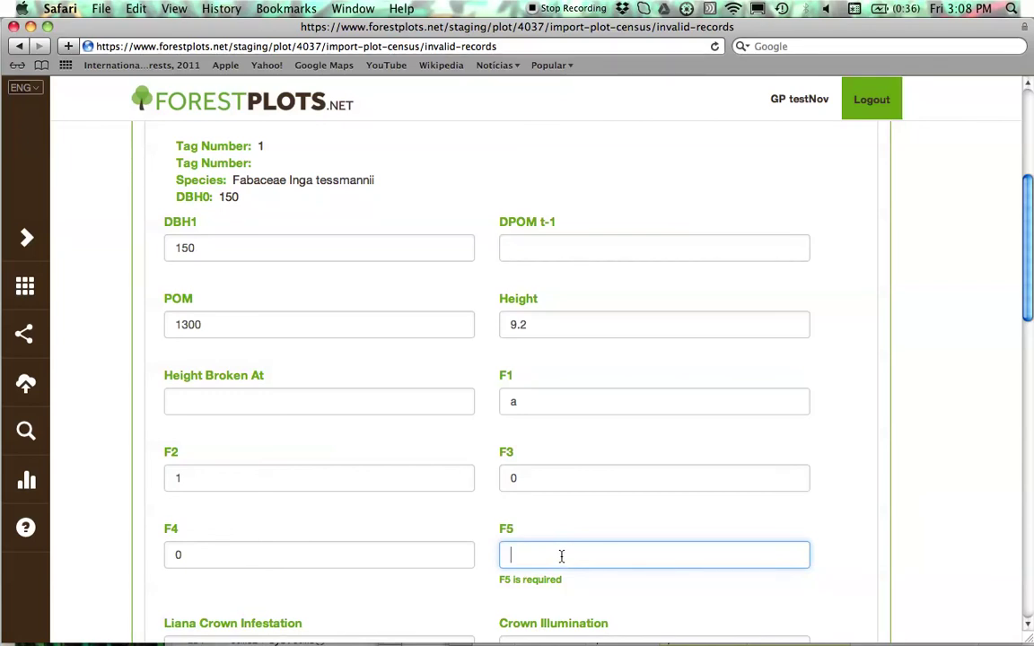
text(4)
click(847, 547)
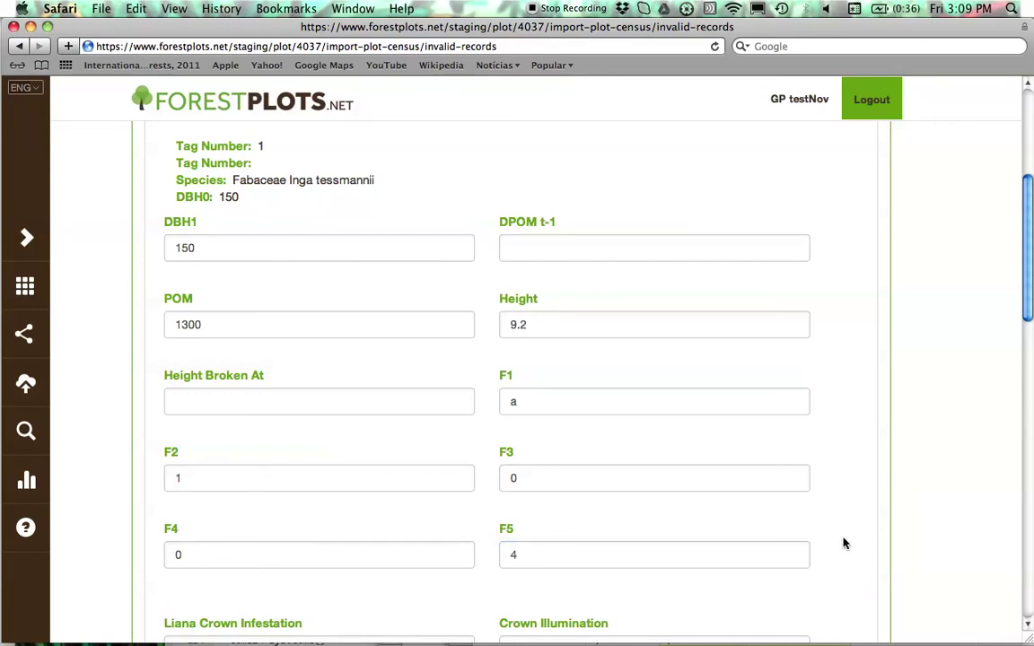
scroll(843, 543, up, 3)
click(843, 277)
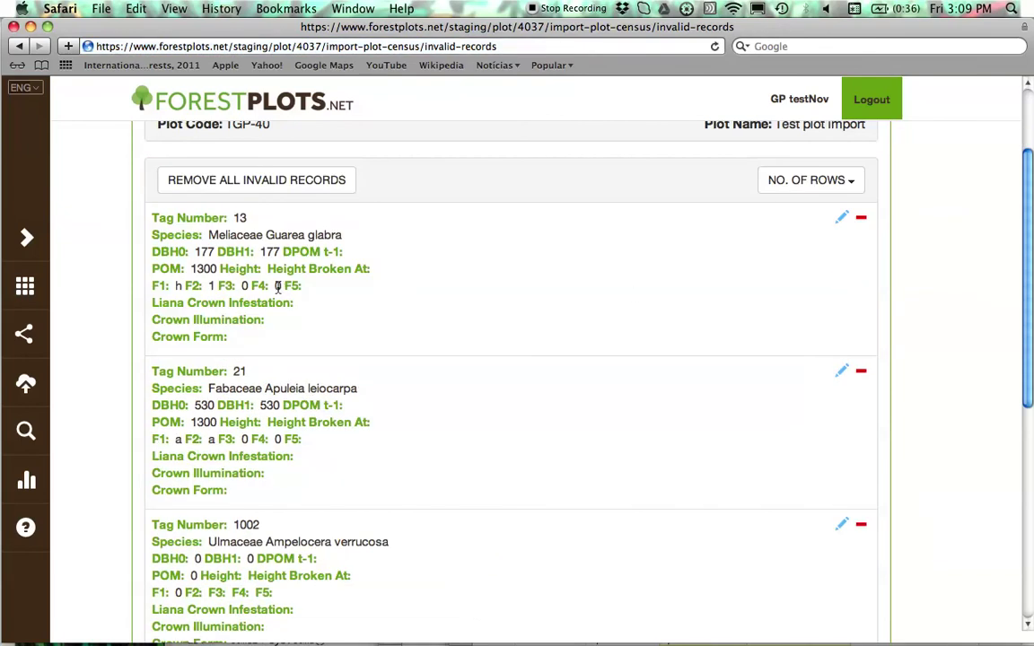
Check the invalid Guarea glabra record, tag 13, then set its F1 flag to a and save it
click(840, 220)
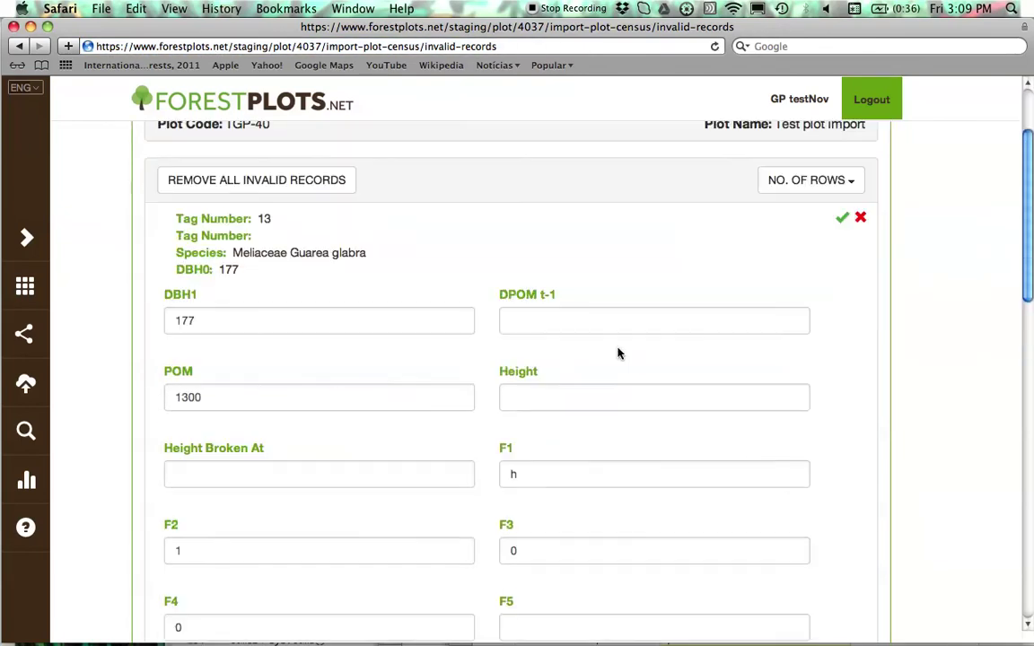
click(839, 223)
click(615, 438)
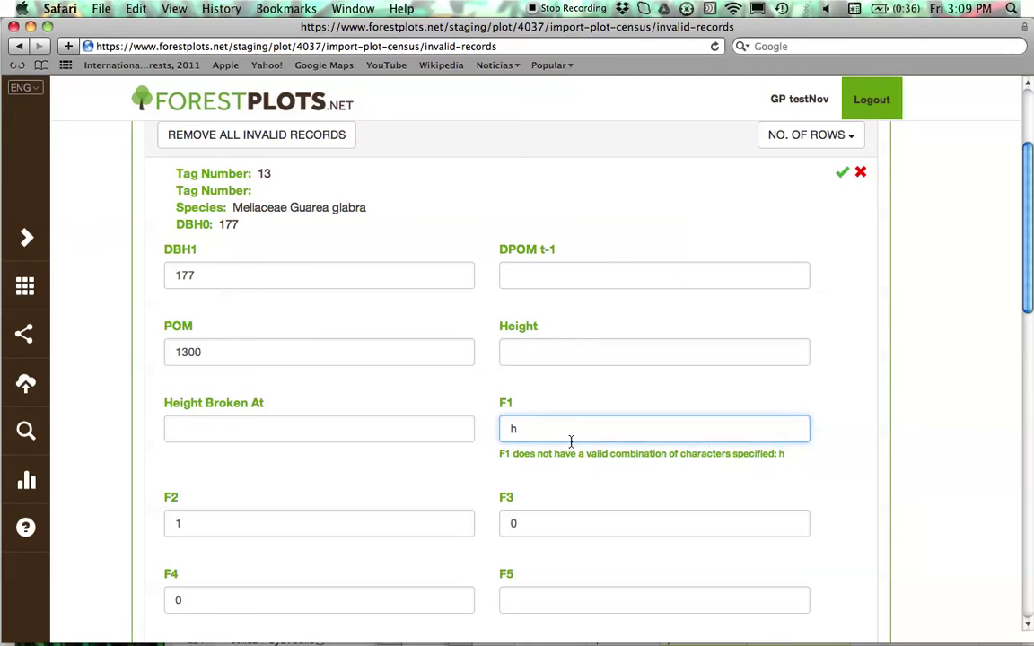
text(a)
click(842, 172)
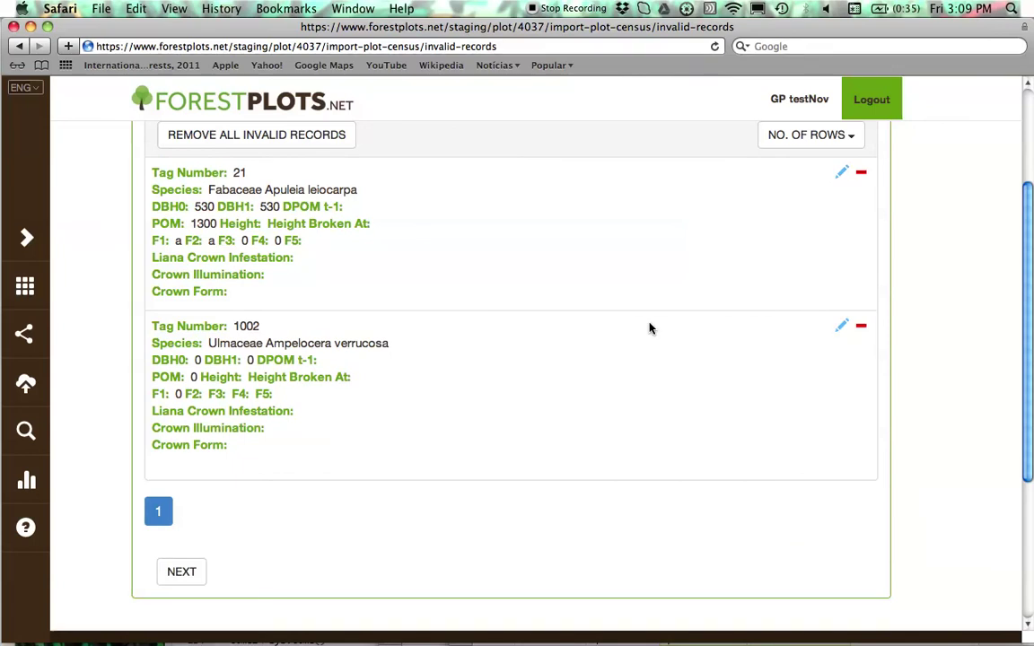
Open the invalid Apuleia leiocarpa record, tag 21, for editing and submit it unchanged to check which fields are invalid
click(842, 173)
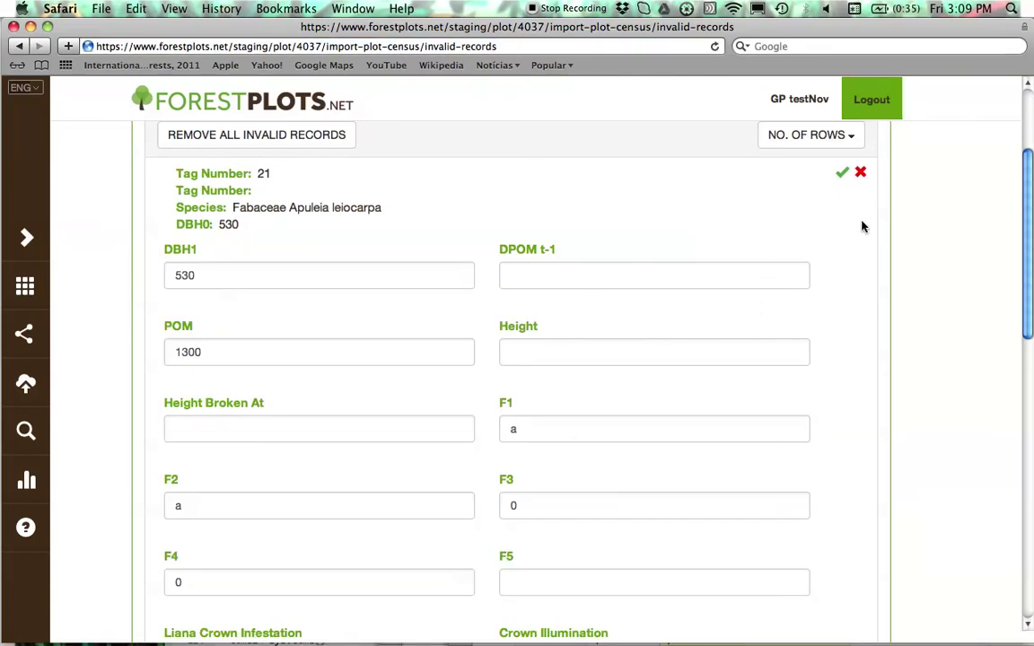
click(842, 173)
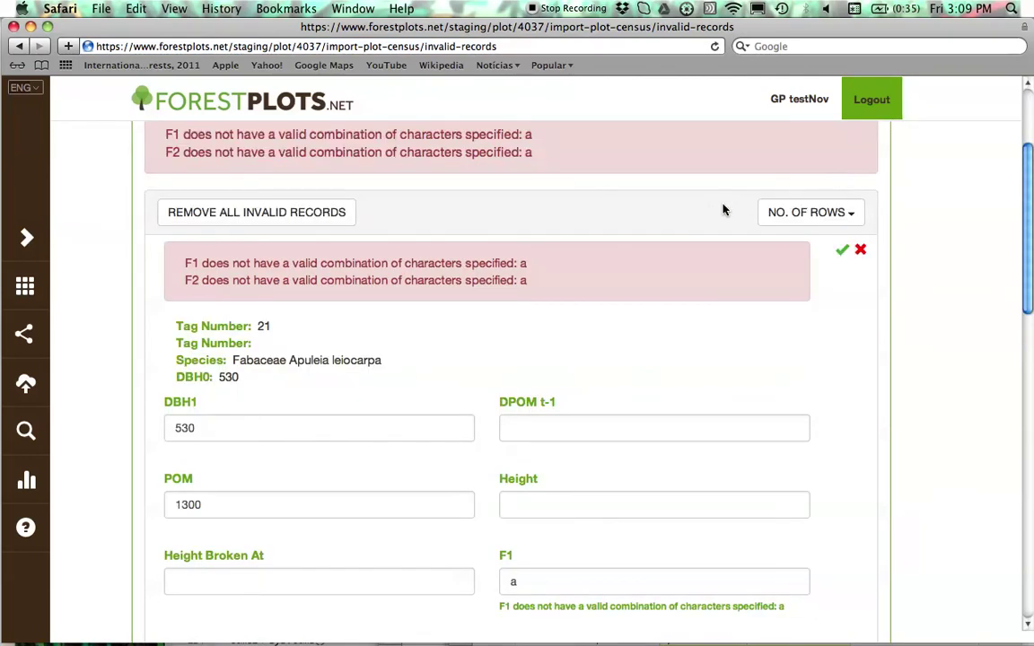
scroll(608, 316, down, 1)
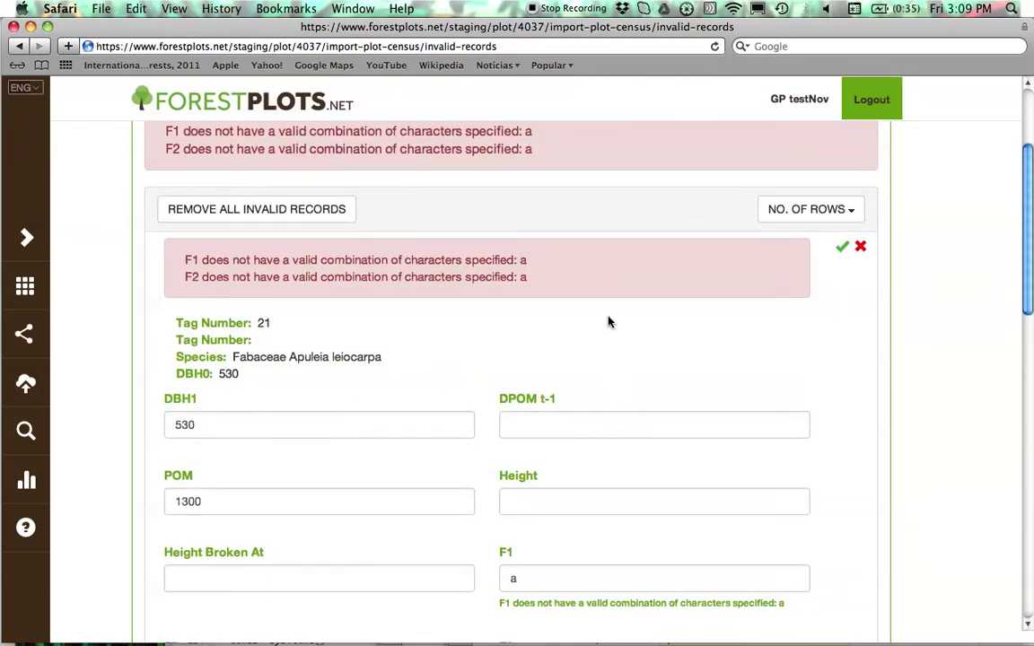
scroll(607, 390, down, 3)
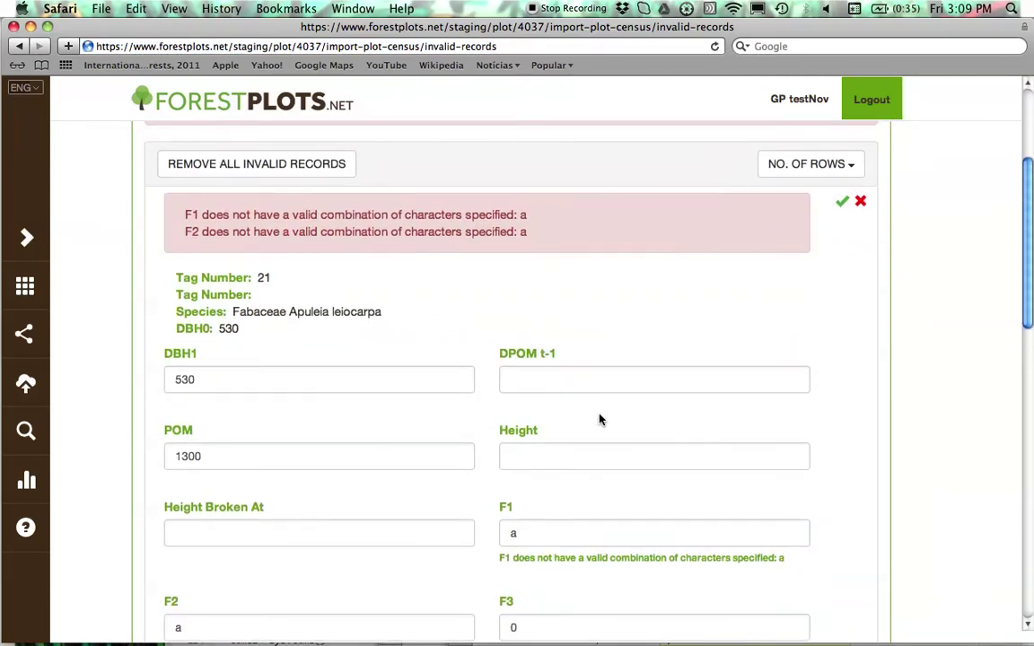
scroll(574, 413, down, 1)
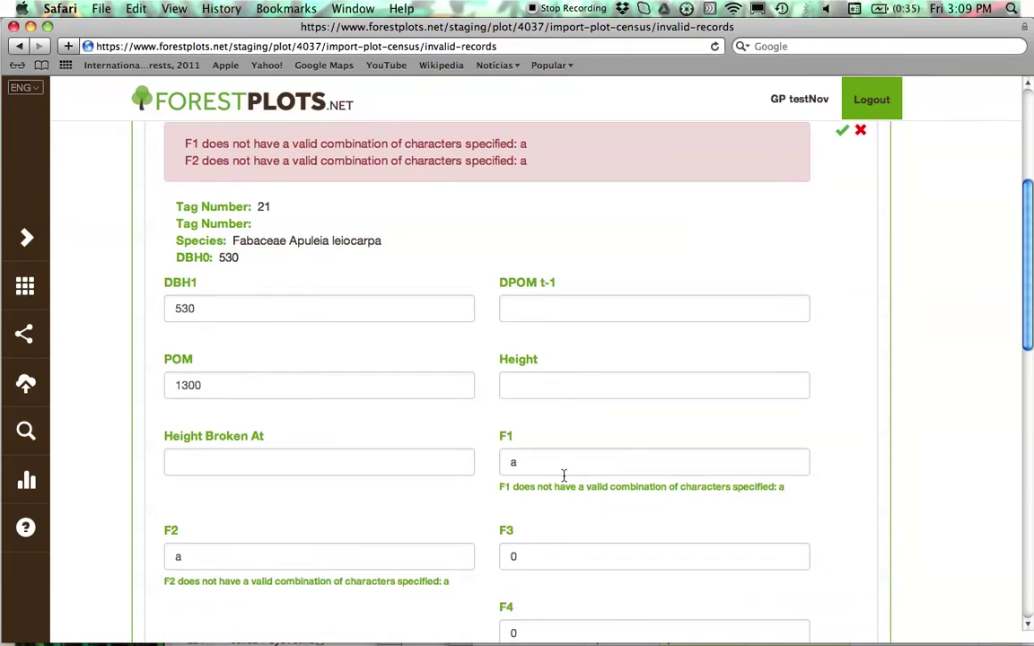
Set F2 to 1 in the Apuleia leiocarpa record, tag 21, and save the record
double_click(179, 557)
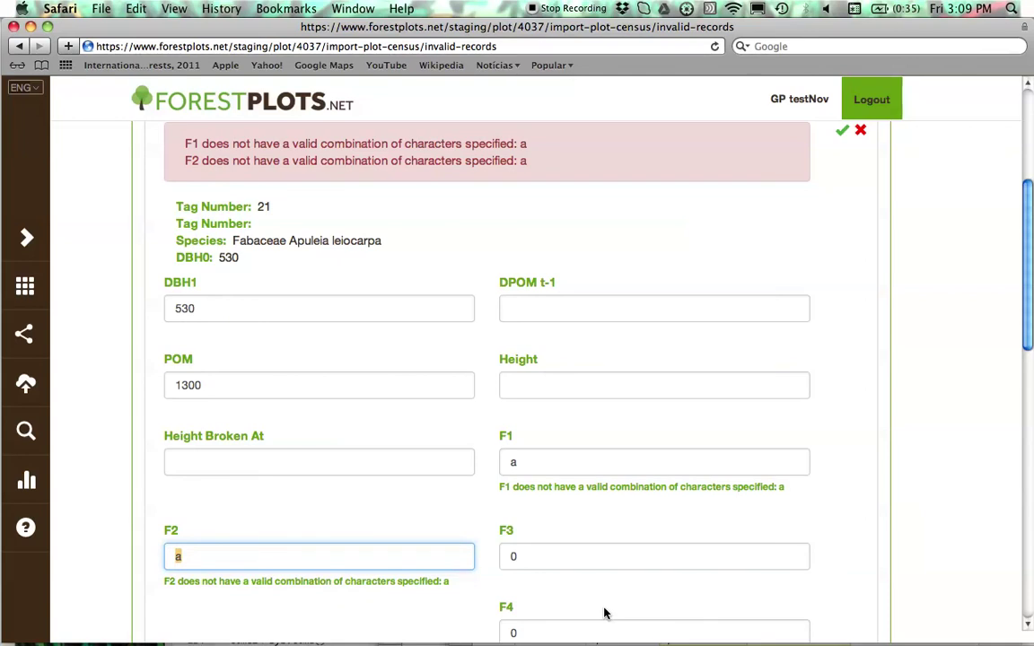
text(1)
scroll(967, 449, up, 2)
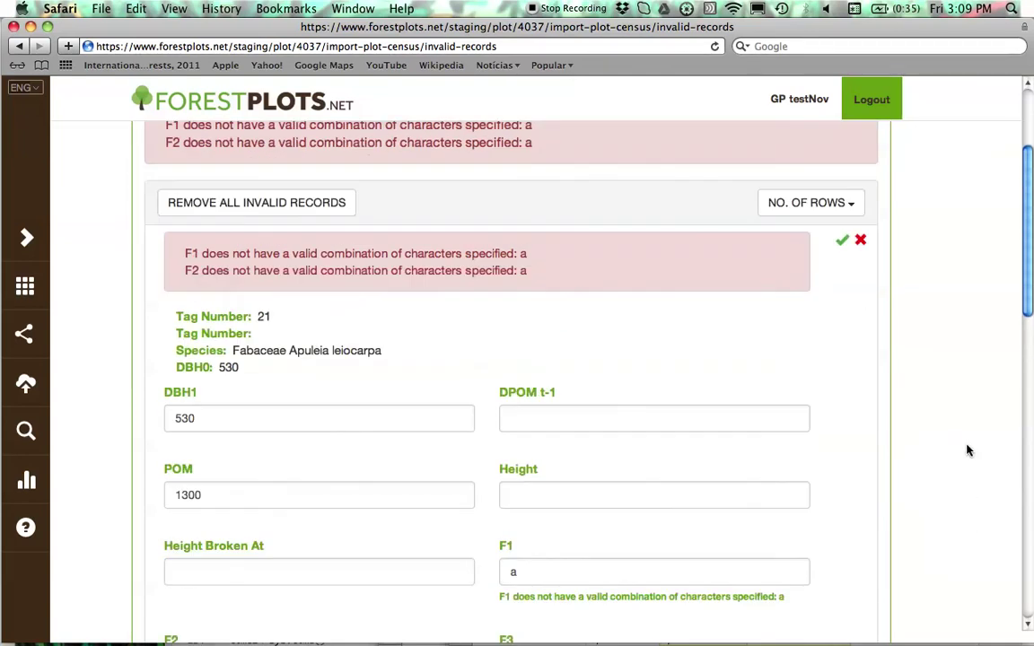
click(840, 244)
Check the invalid Ampelocera verrucosa record, tag 1002, then set its F2 flag to krs and save it
scroll(594, 295, down, 4)
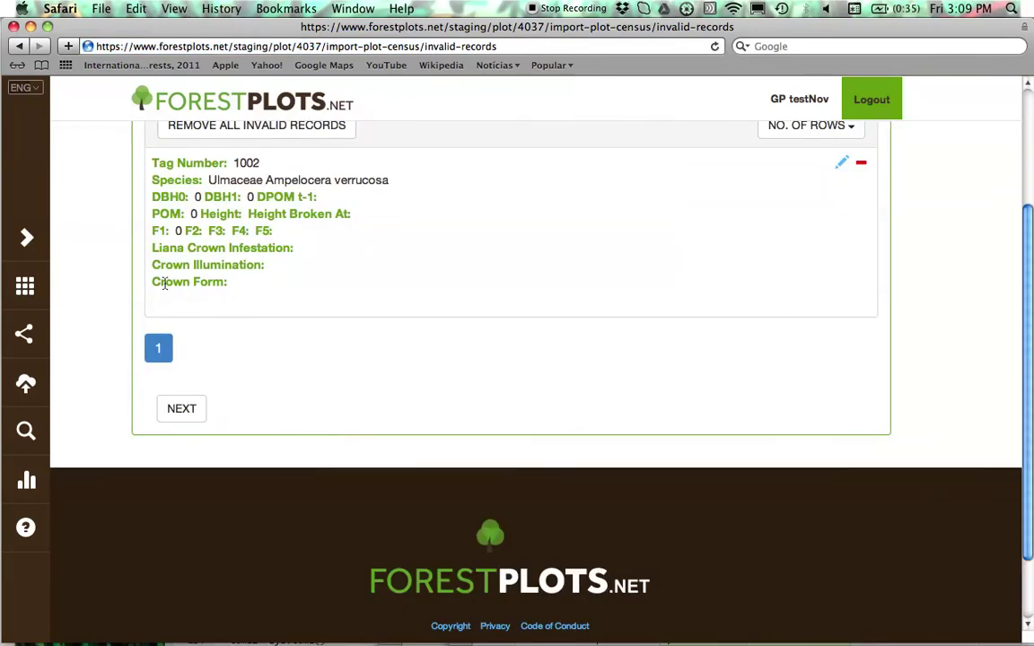
scroll(795, 272, up, 1)
click(840, 210)
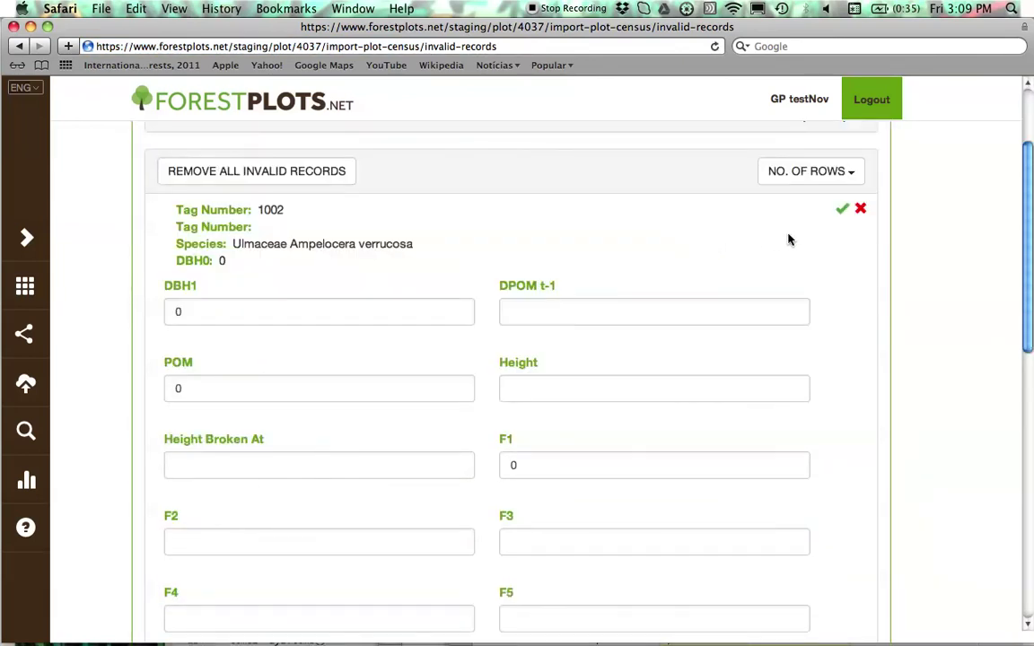
click(842, 209)
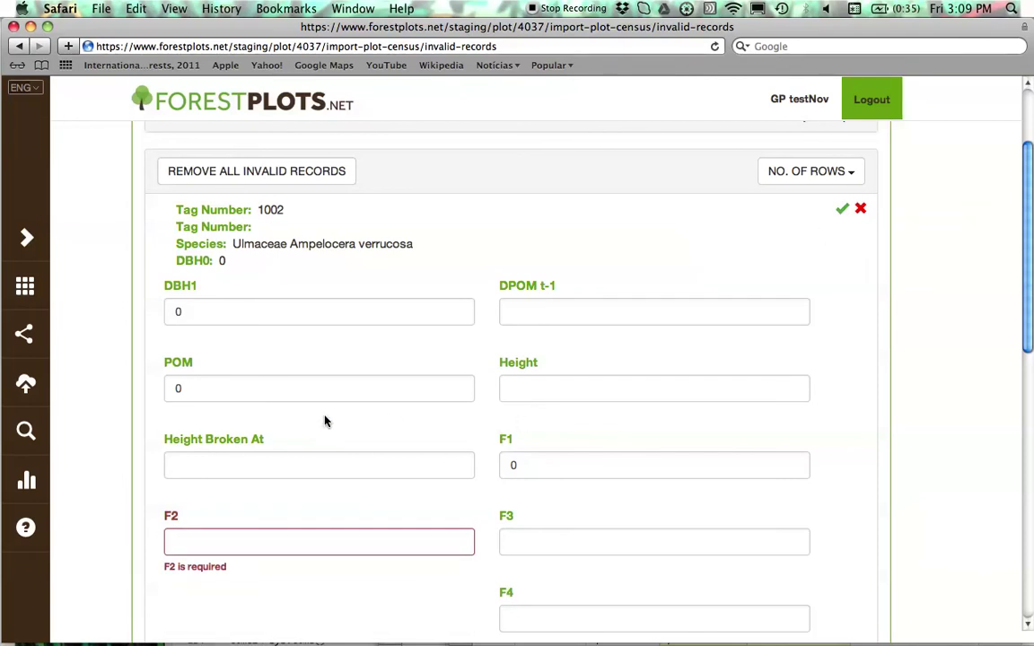
scroll(326, 419, down, 2)
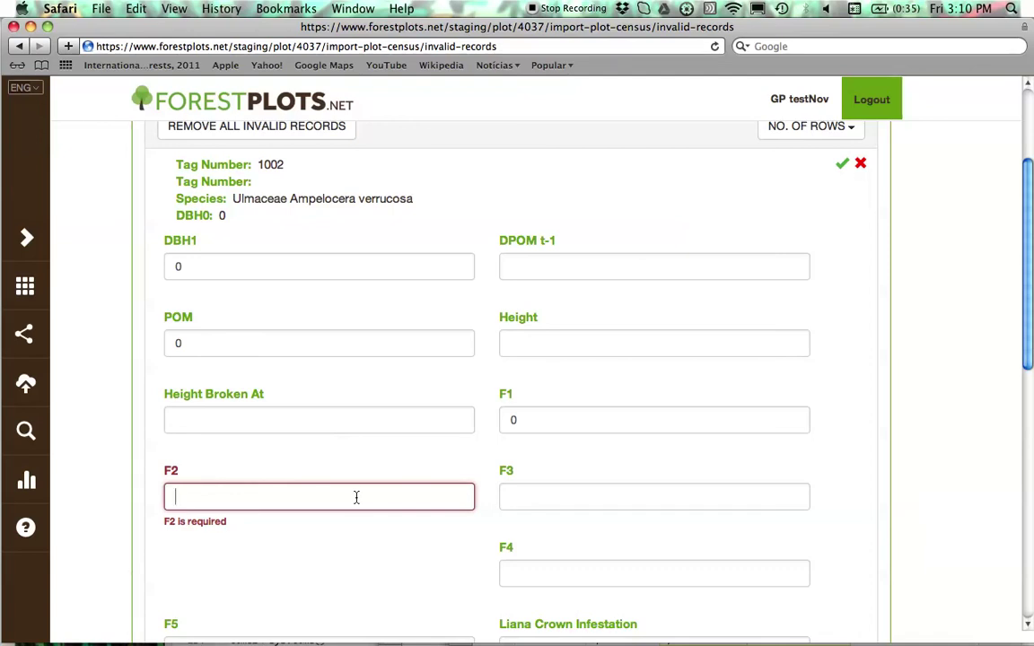
text(krs)
click(842, 164)
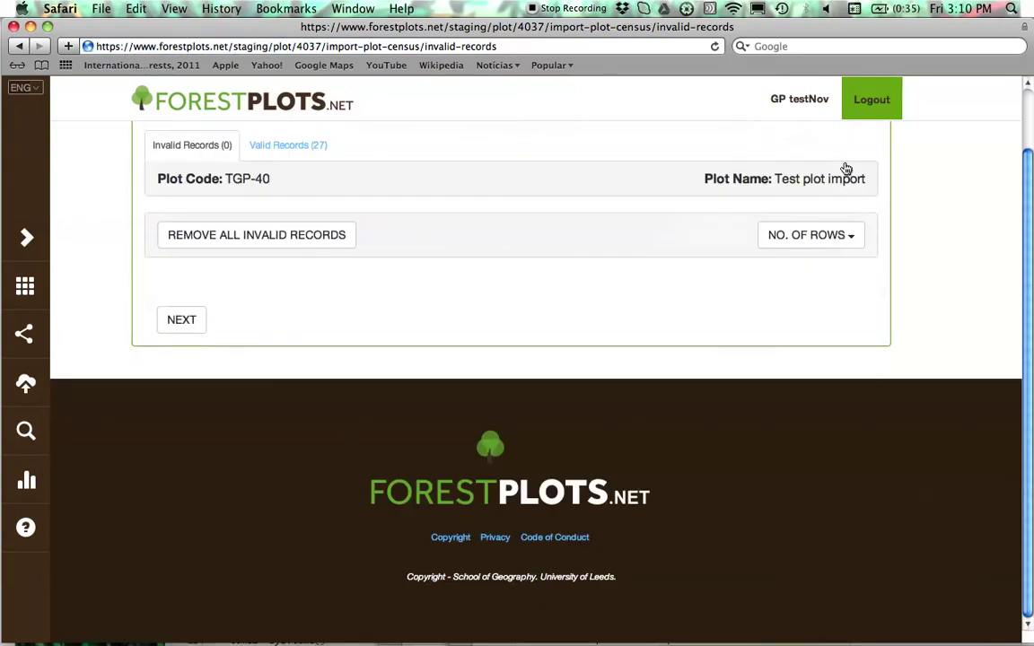
Continue past record data validation and finish the census import for plot TGP-40
scroll(269, 292, up, 2)
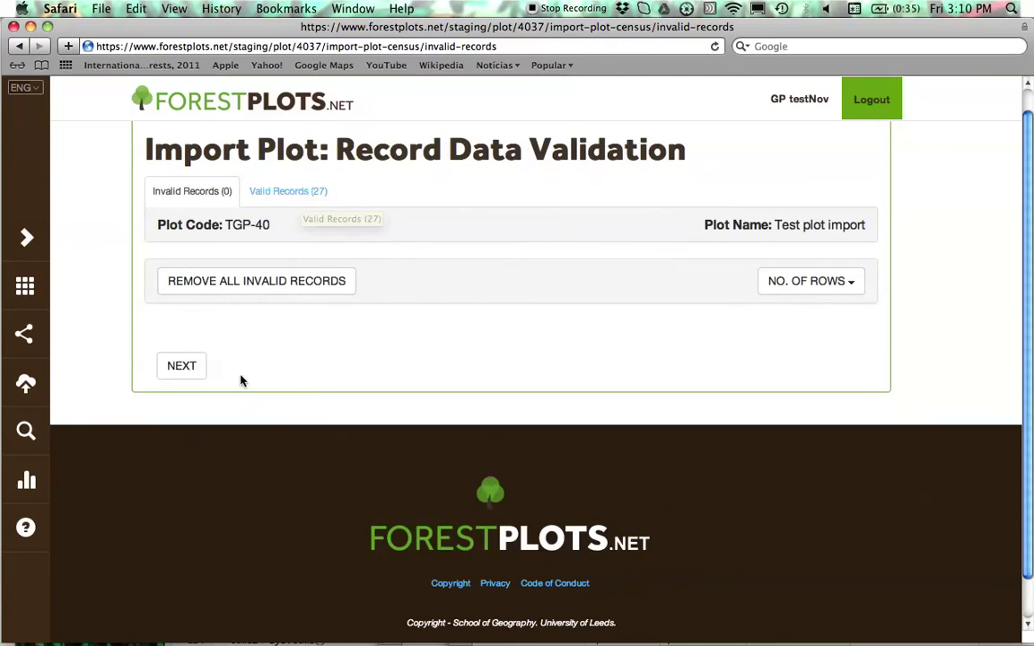
click(183, 370)
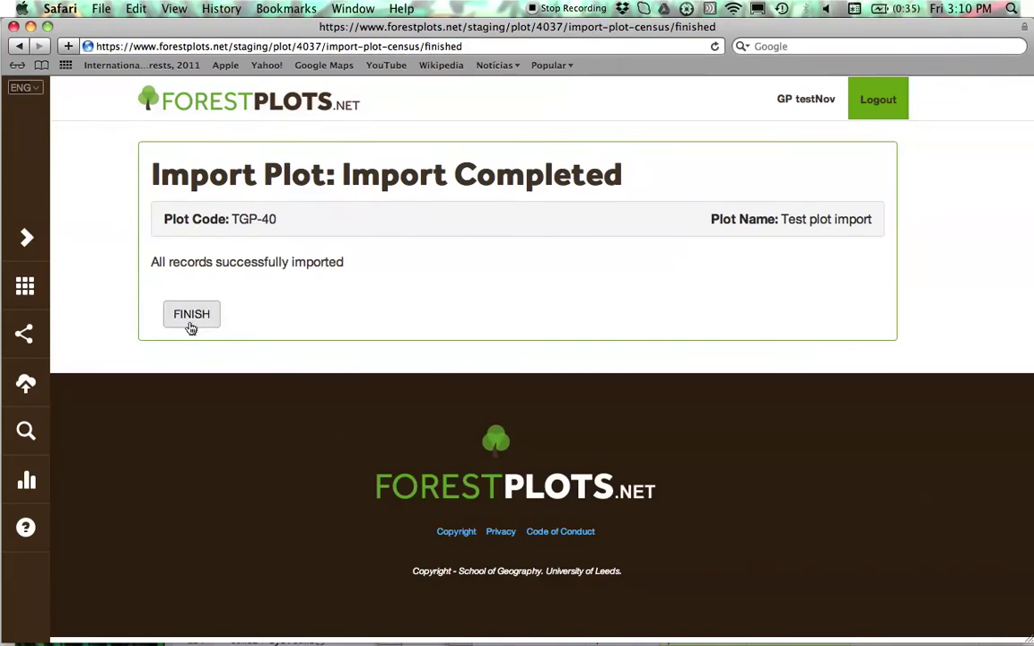
click(190, 327)
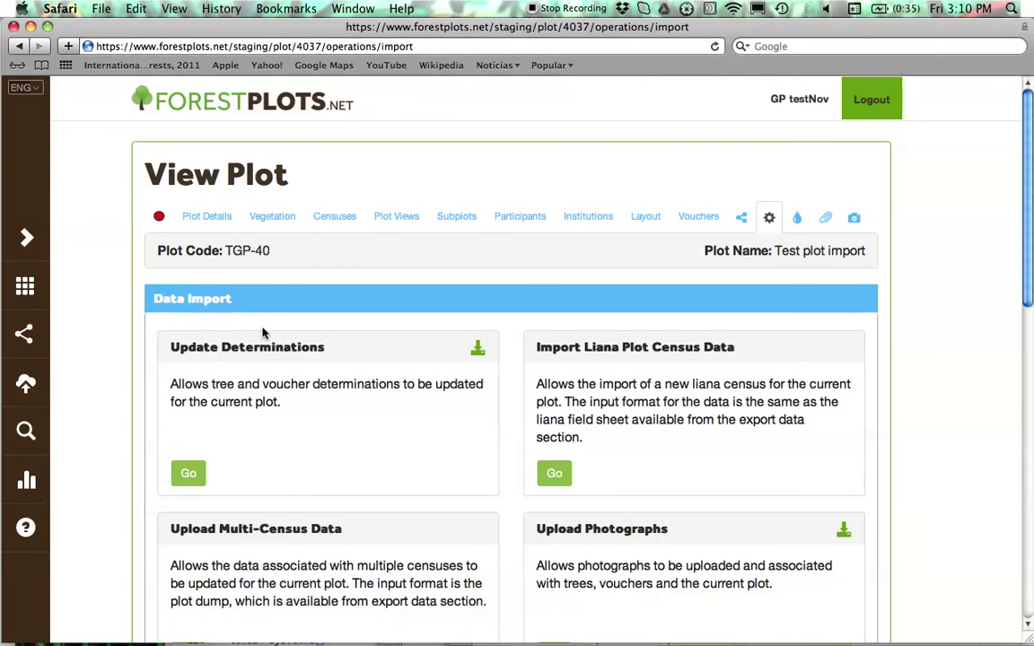
Open census 2 from the plot's tree censuses and show its participants
click(335, 219)
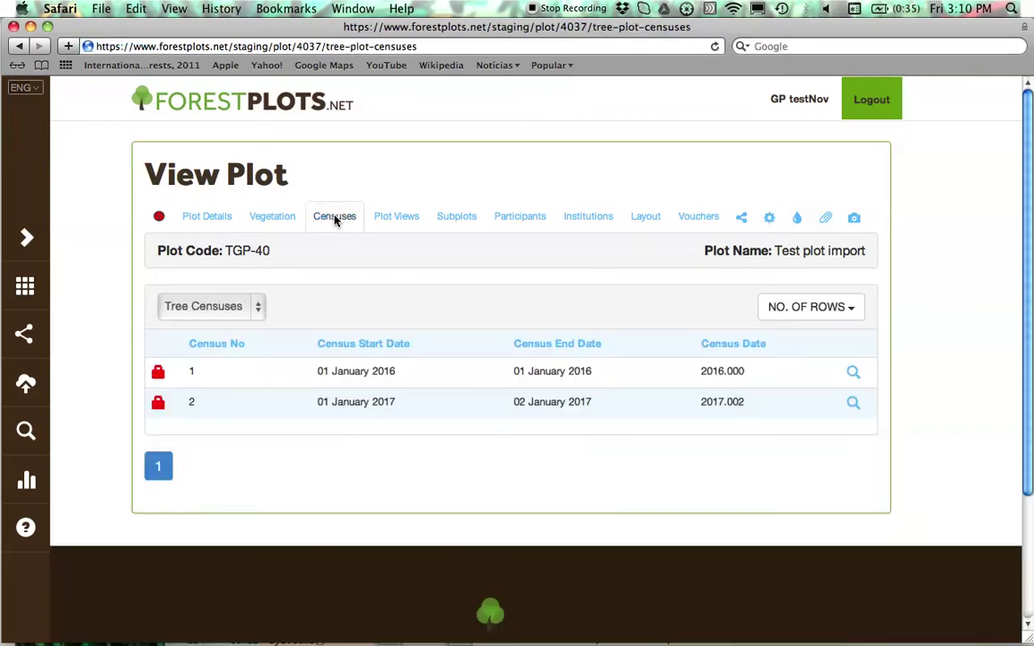
click(853, 405)
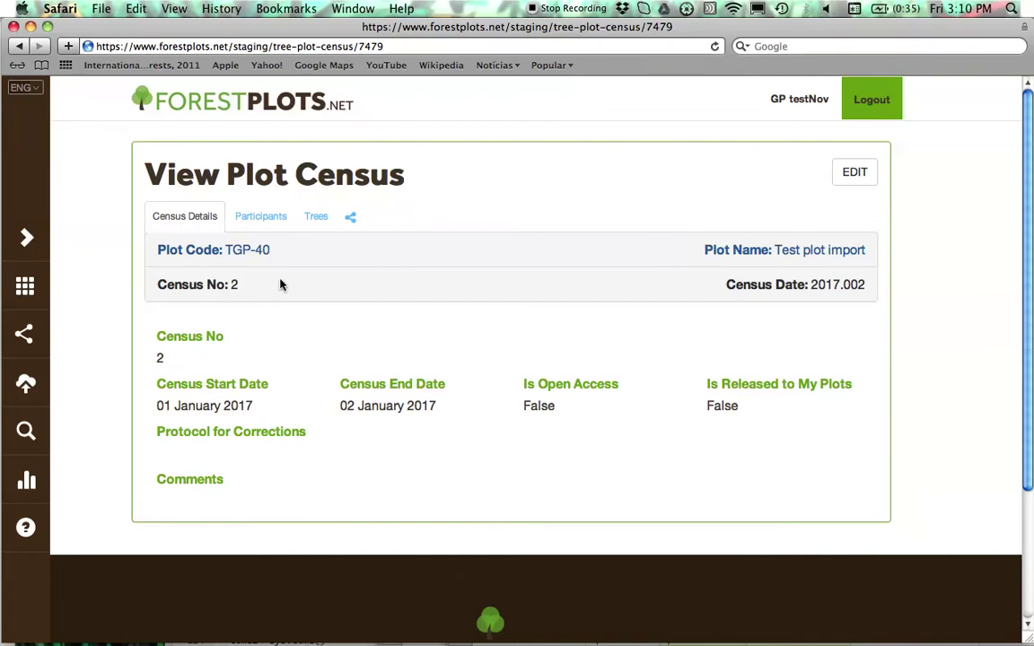
click(259, 218)
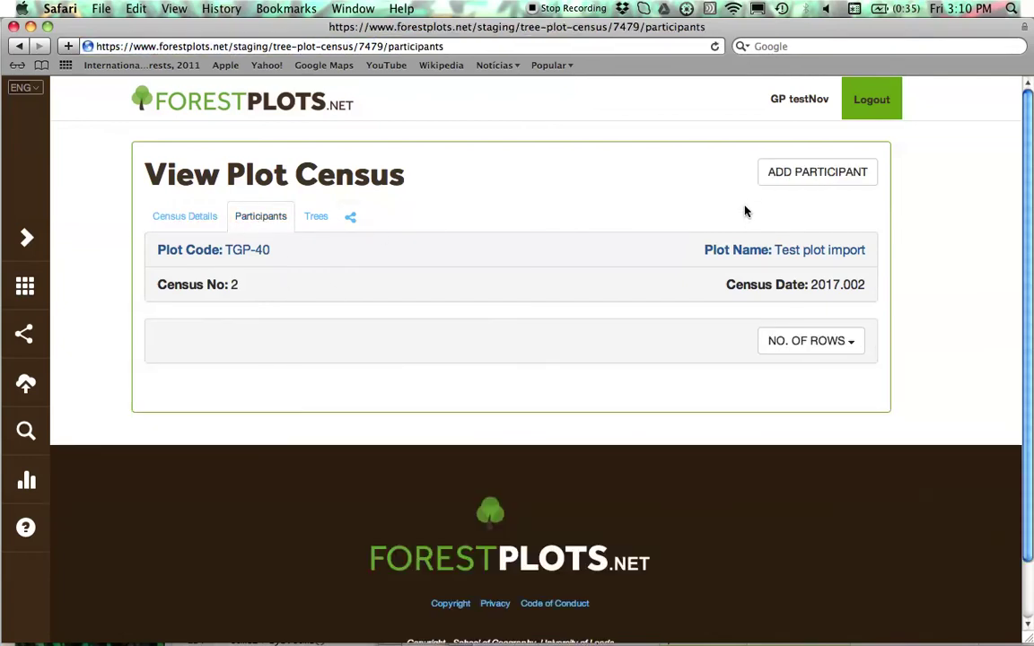
Add the researcher from the University of Leeds as a participant in census 2, searching by first name, and save
click(765, 185)
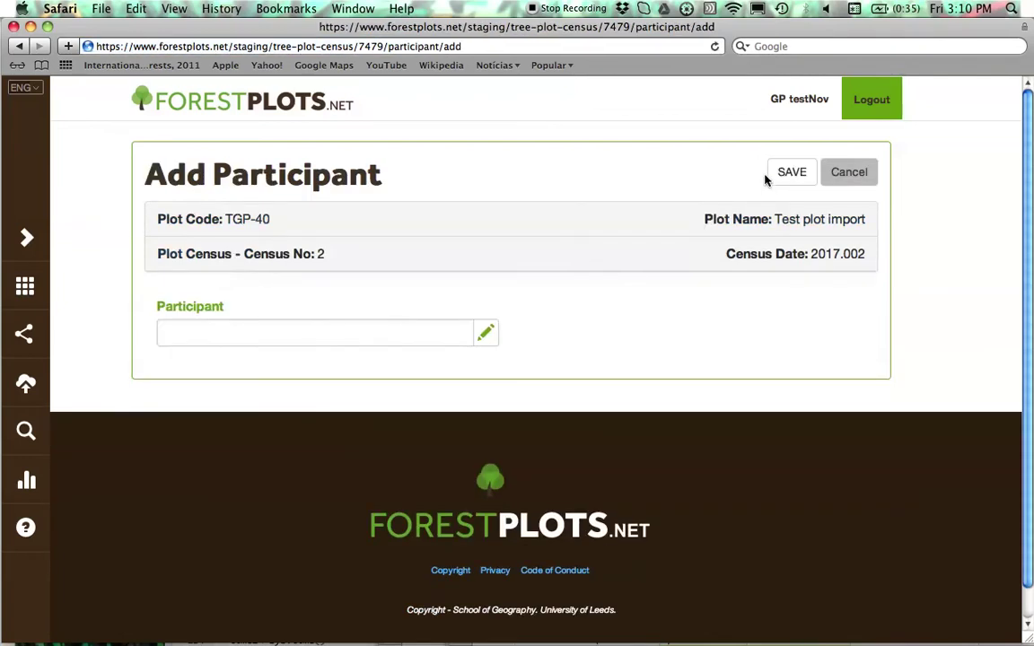
click(497, 341)
text(adrian)
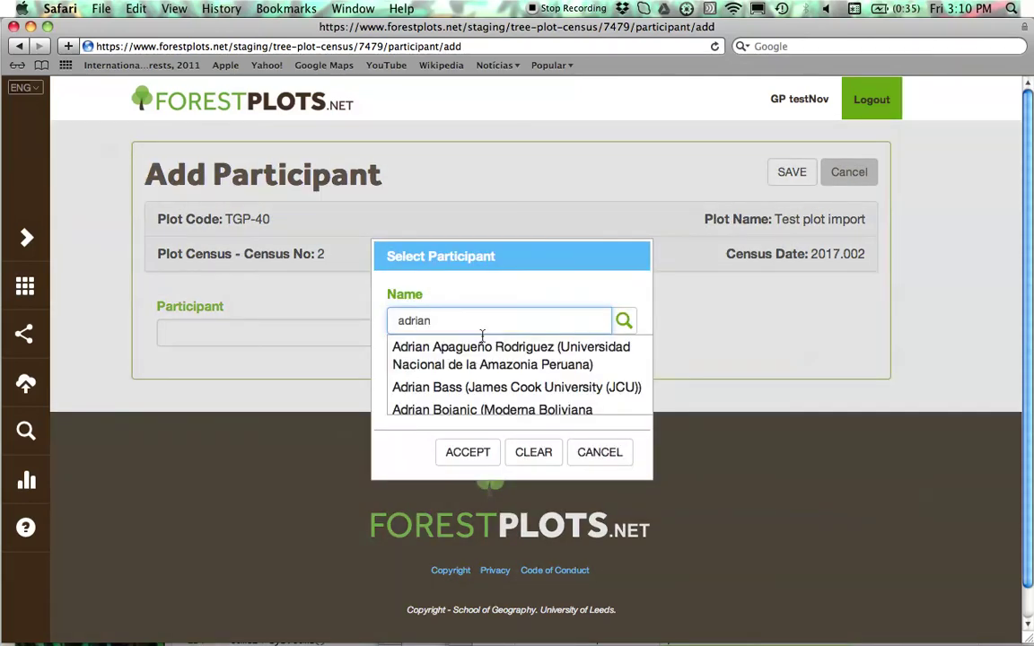
text(e)
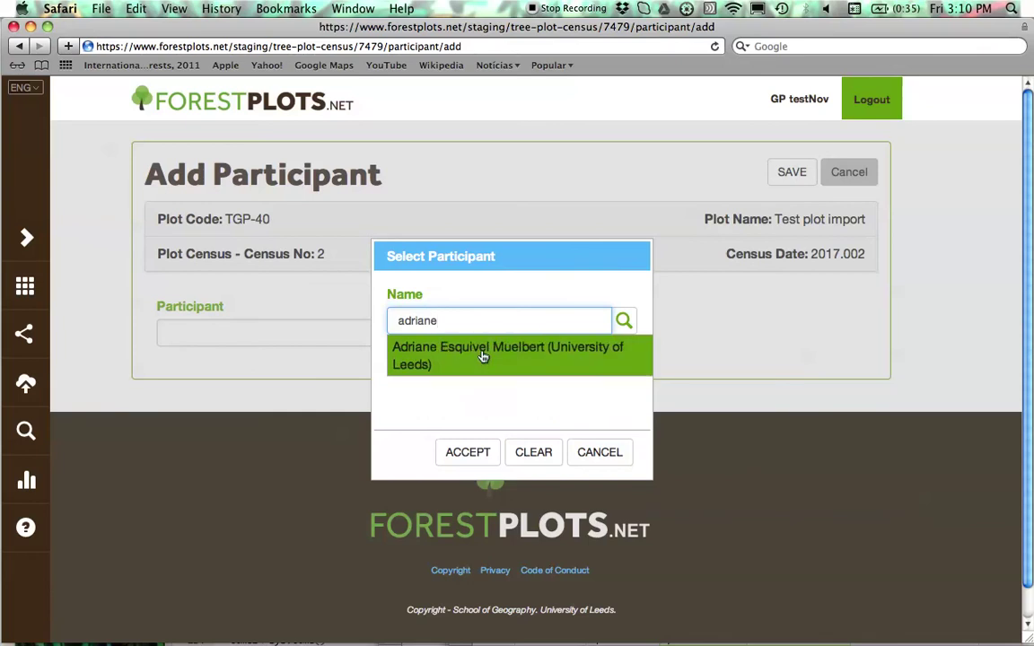
click(480, 358)
click(467, 453)
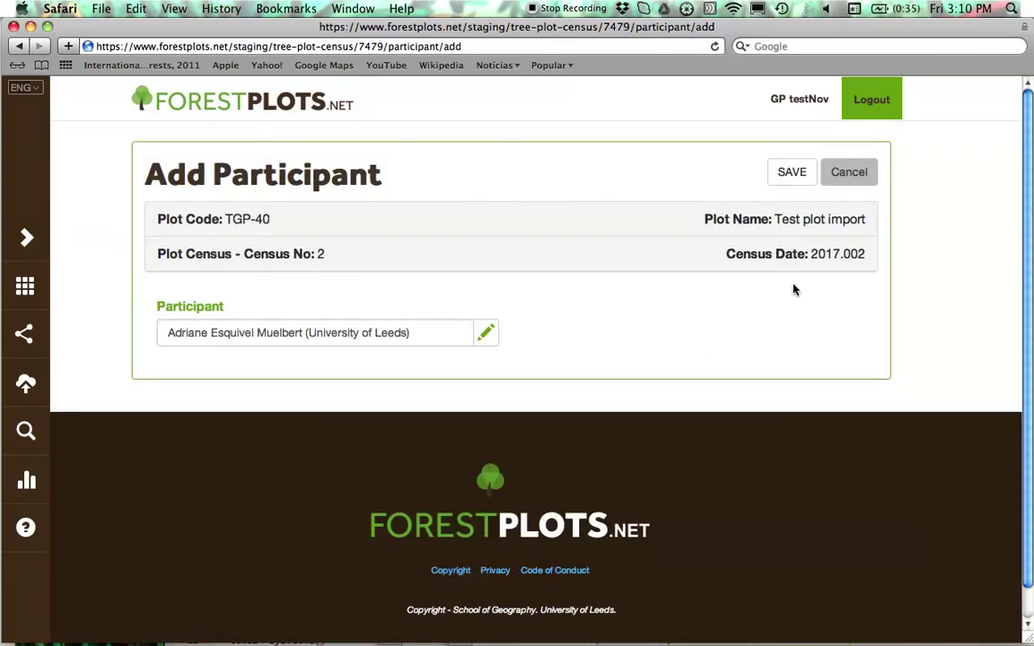
click(798, 172)
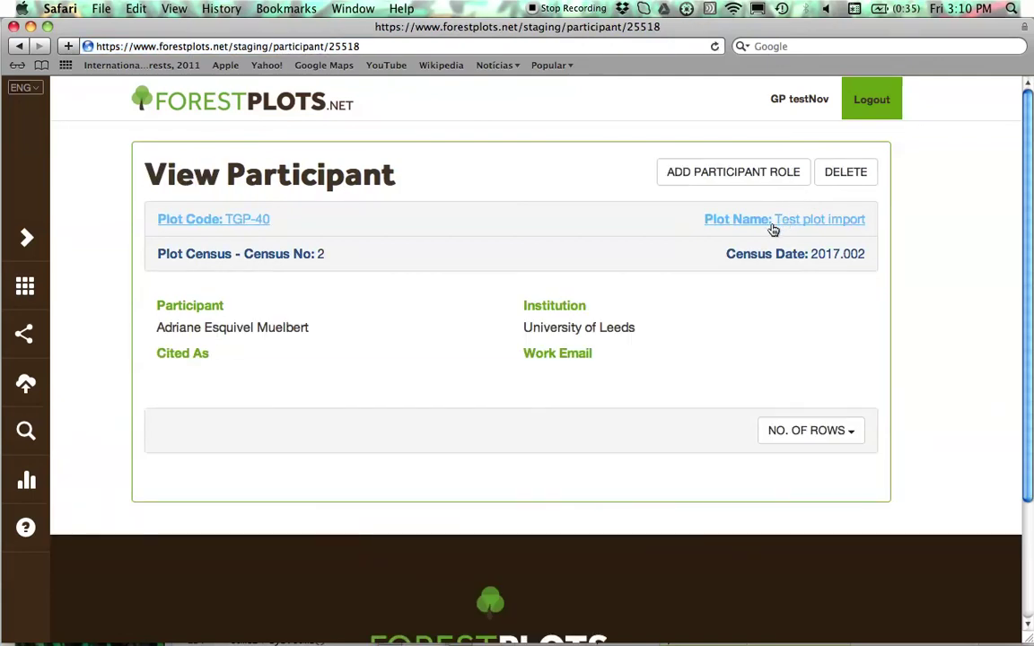
Give the new census participant a role with the personnel category Field Leader and save it
click(723, 177)
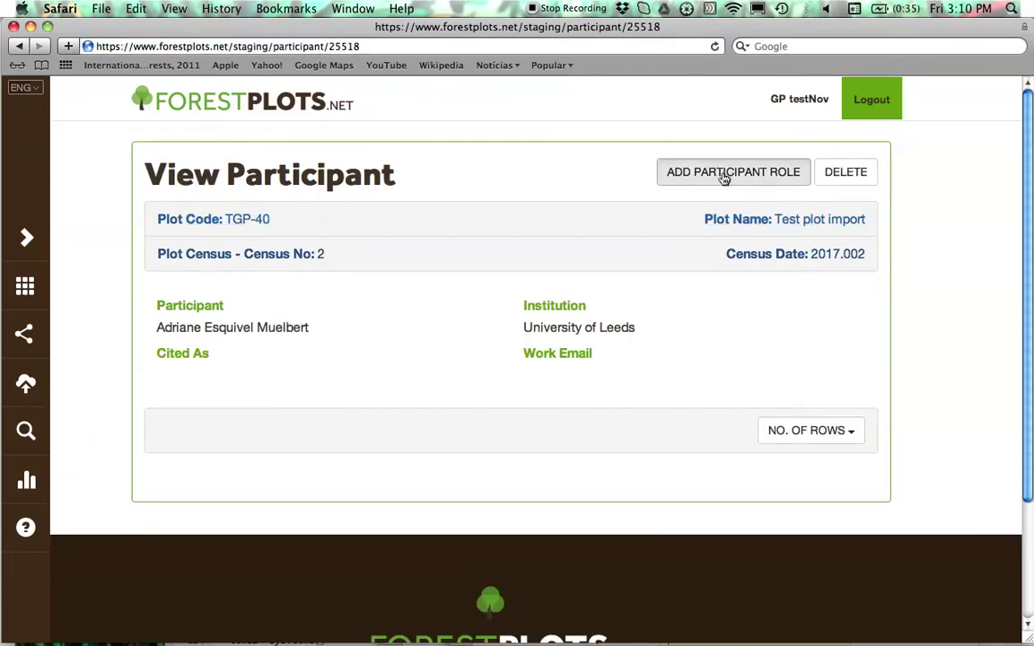
click(343, 375)
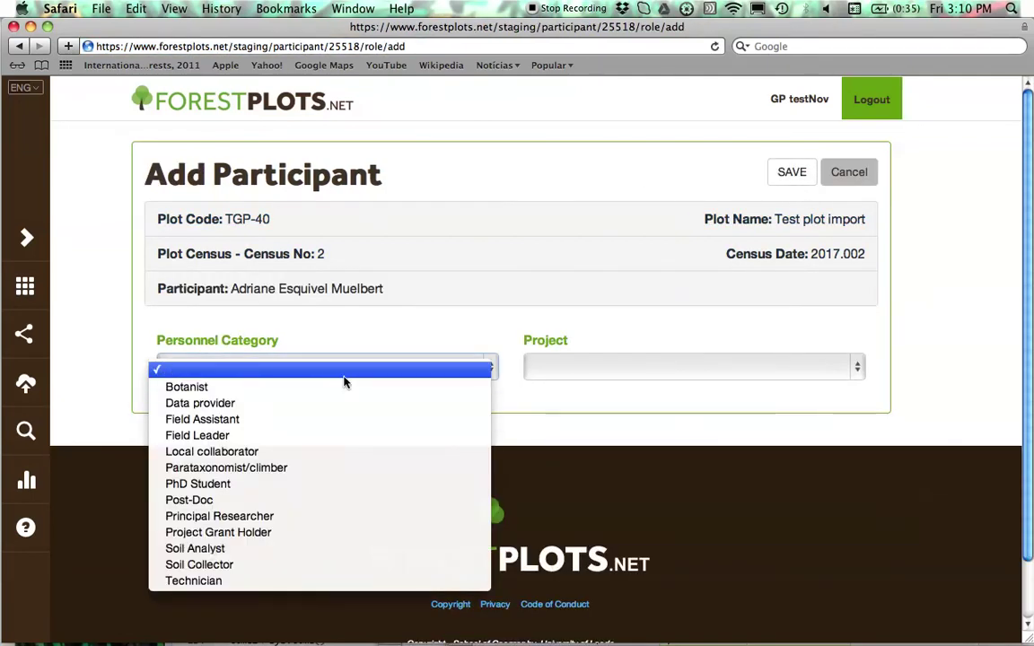
click(337, 435)
click(790, 174)
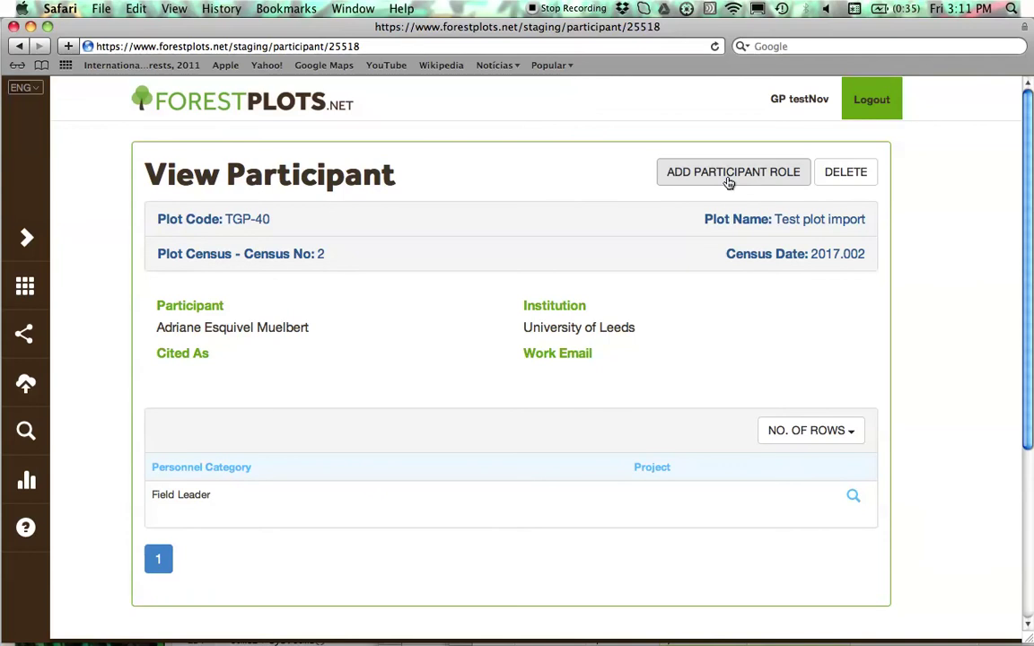
Return from the participant to the plot's list of tree censuses, then go to the overview of all plots
click(286, 254)
click(260, 255)
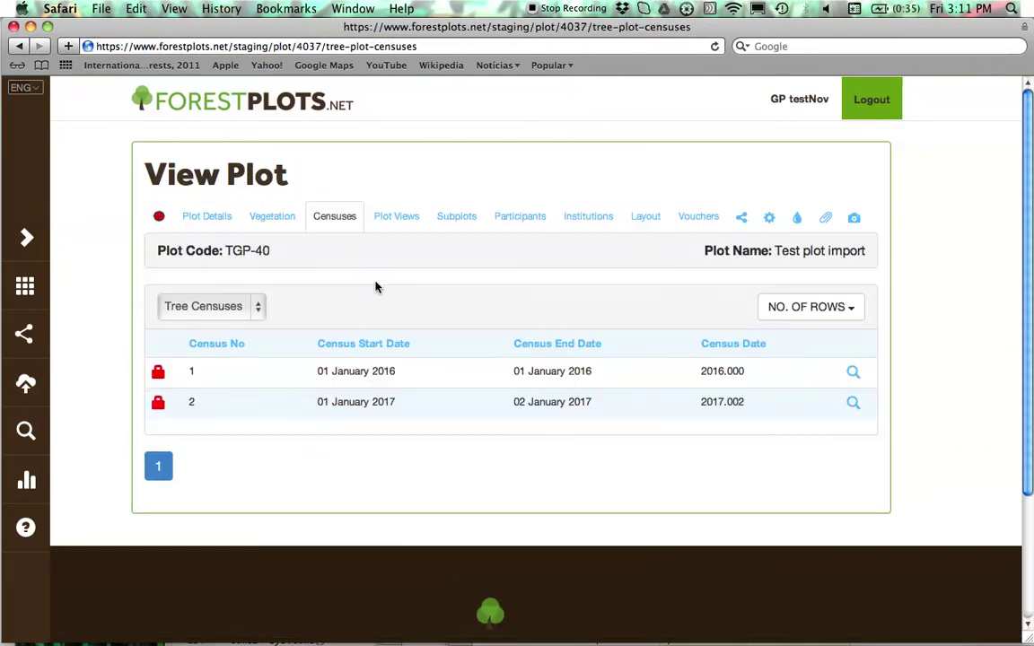
click(20, 286)
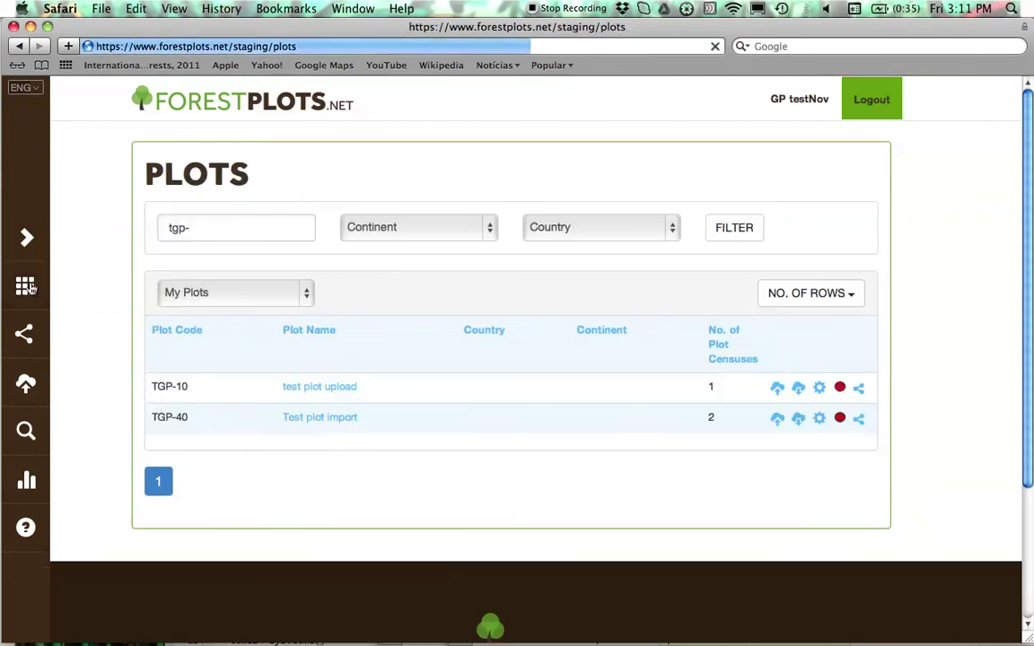